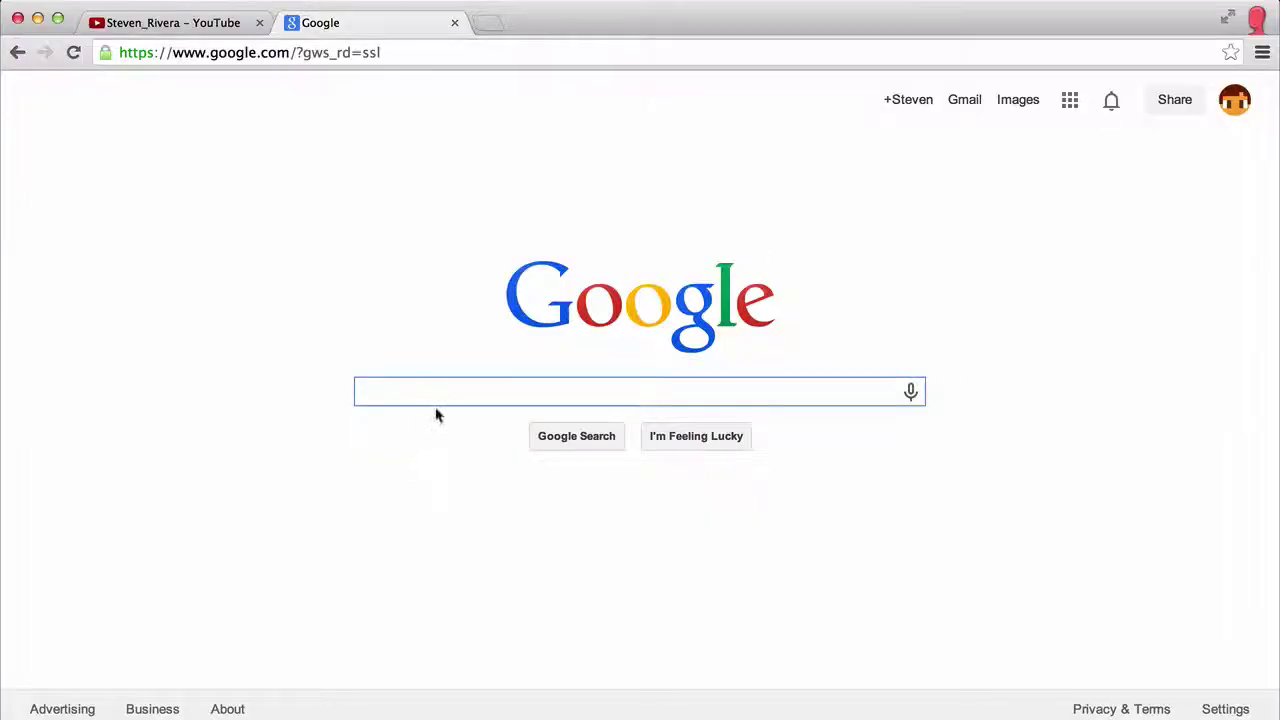
Step: Replace the Google address with the pasted theshacksmp.enjin.com and load the site
left_click(386, 53)
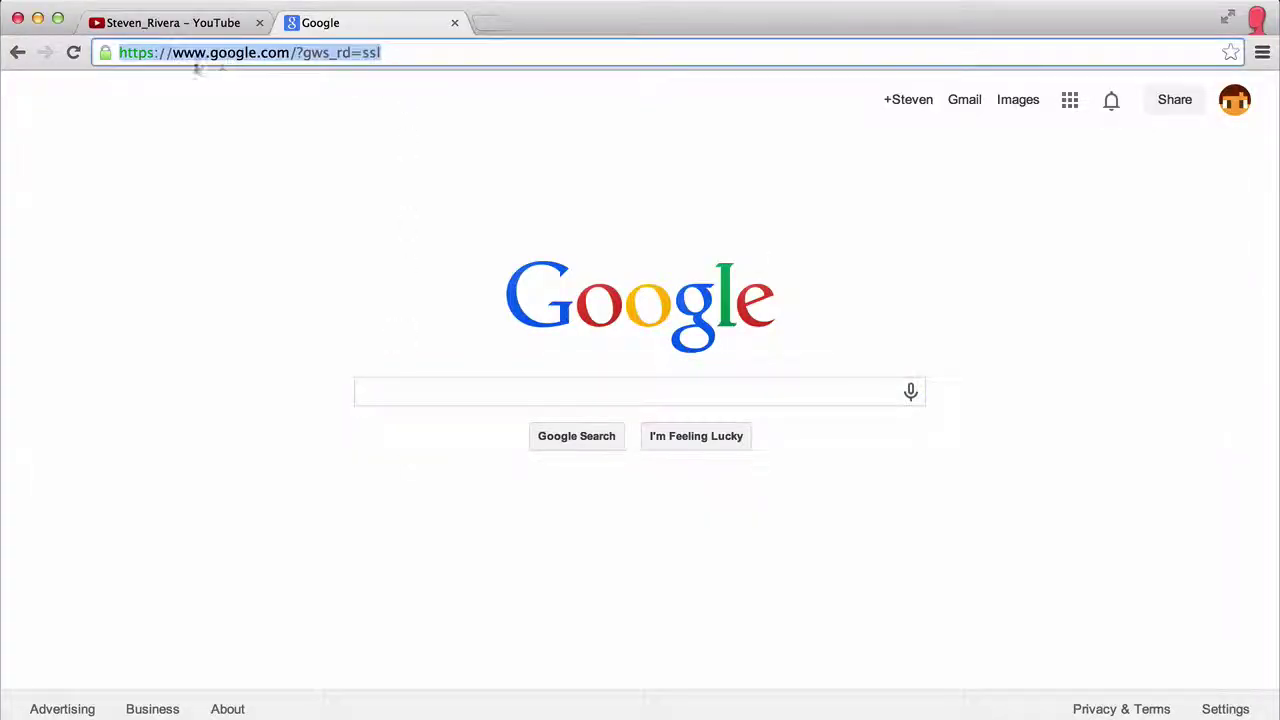
key("BackSpace")
right_click(220, 46)
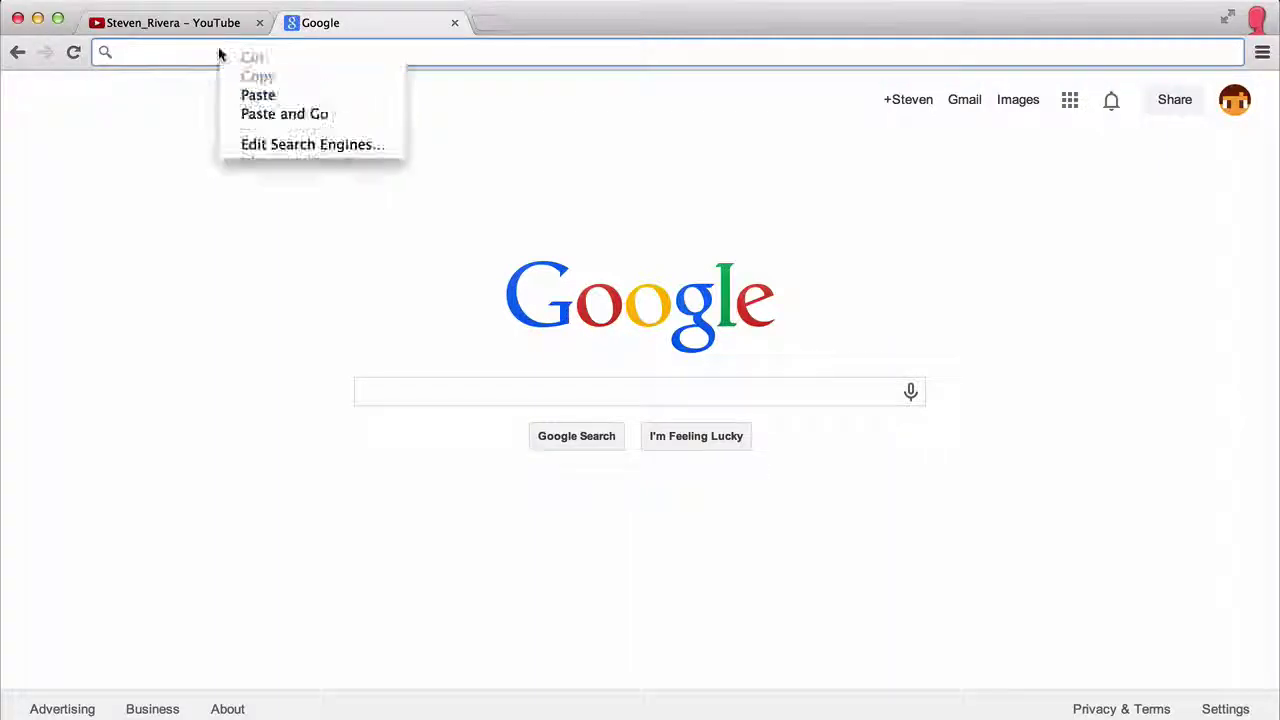
left_click(246, 95)
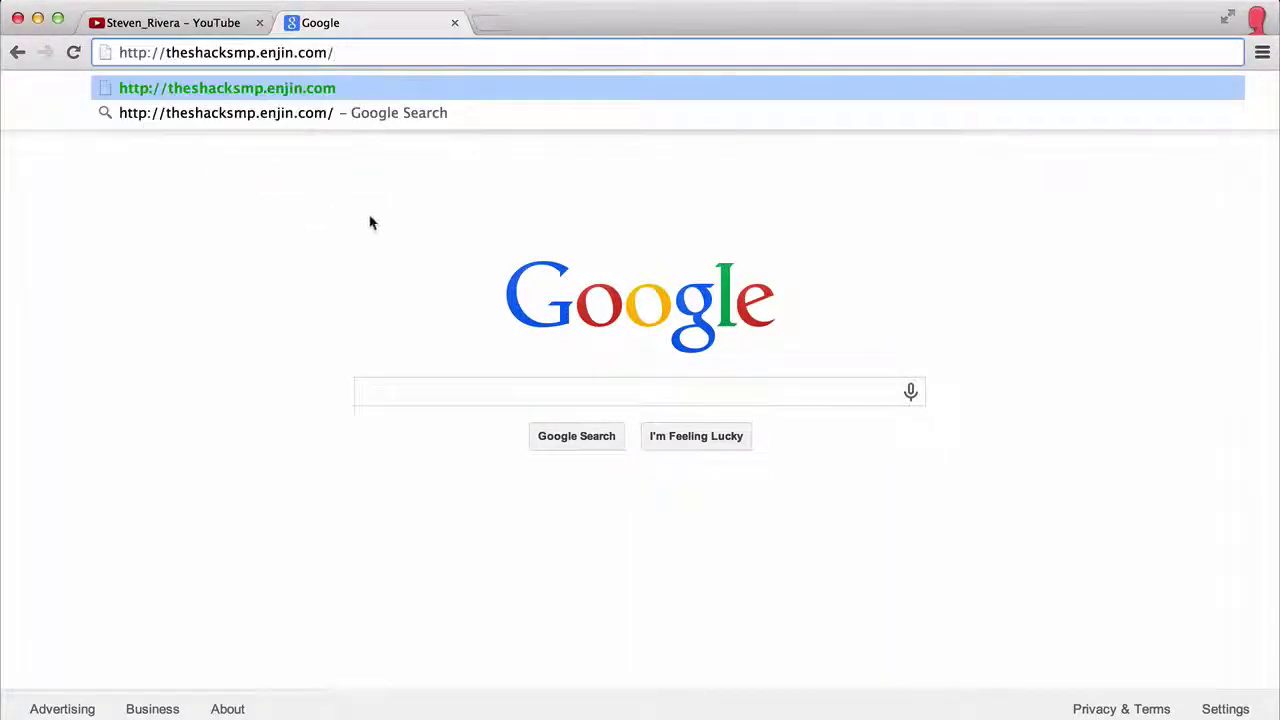
left_click_drag(267, 52, 308, 60)
left_click(334, 52)
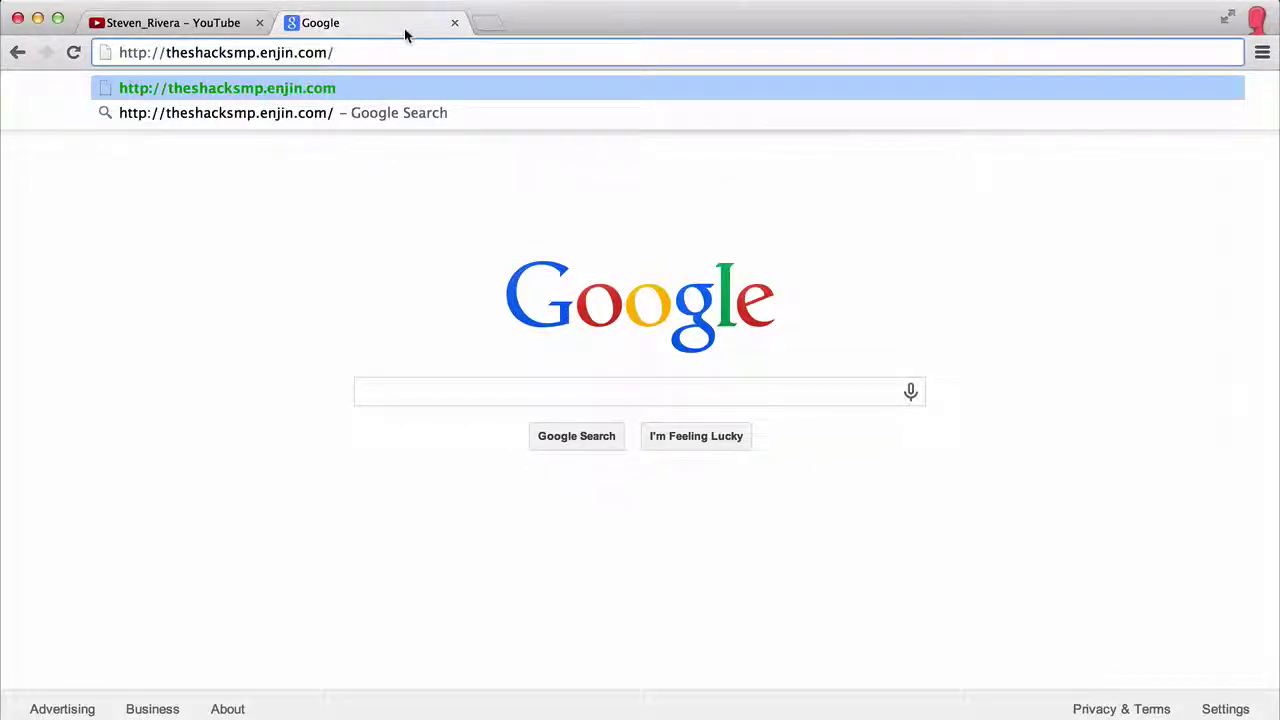
key("Return")
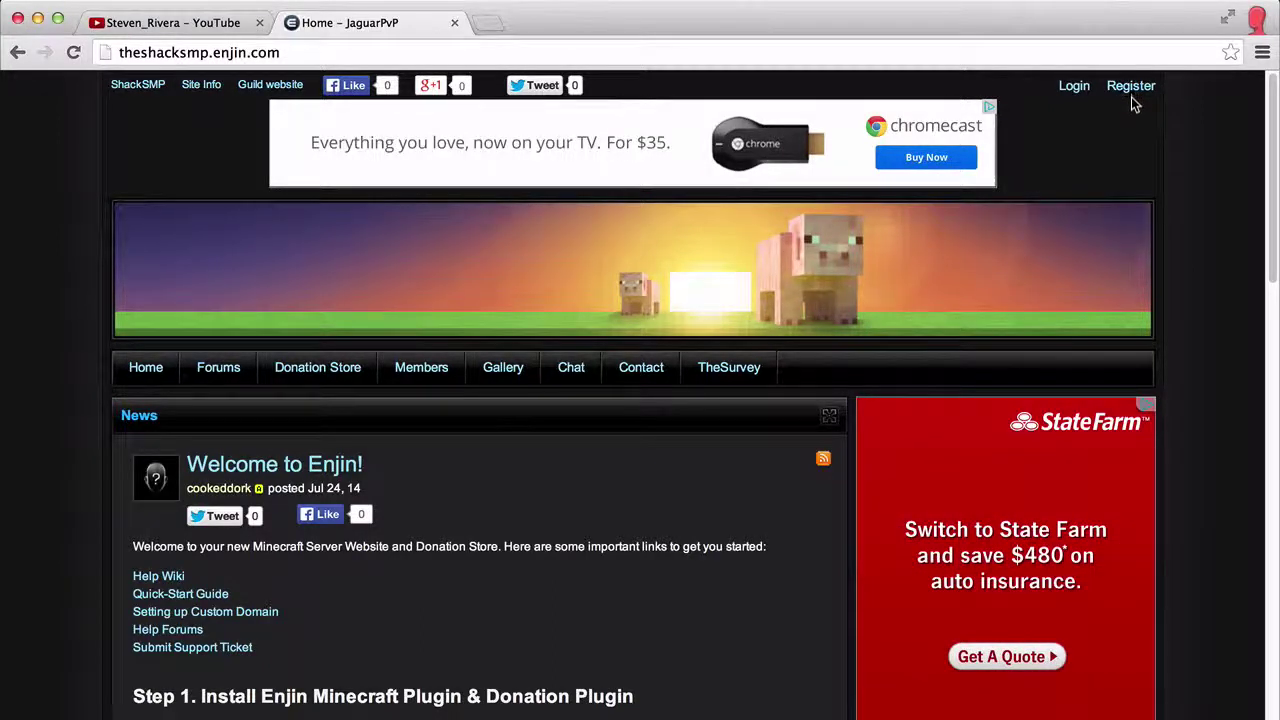
Step: Browse the ShackSMP home page, then go to TheSurvey page from the navigation bar
scroll(1112, 208, "down", 1)
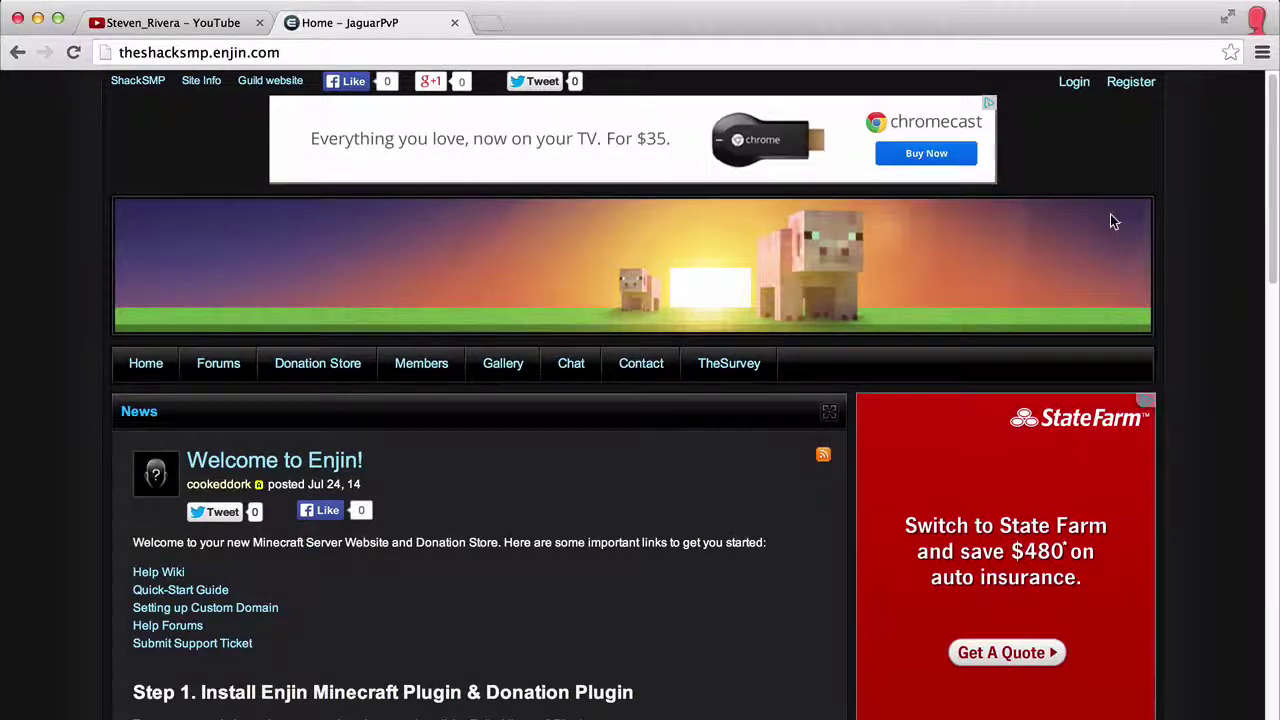
scroll(1114, 221, "down", 3)
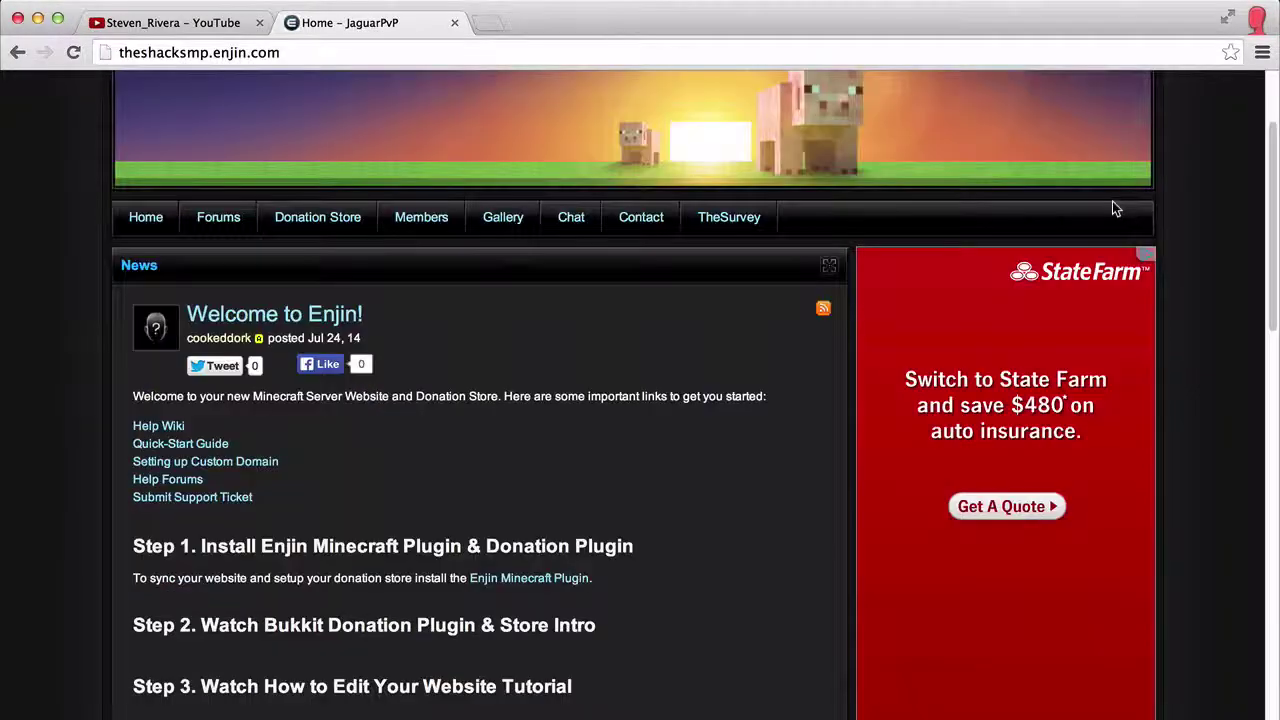
scroll(1112, 201, "up", 2)
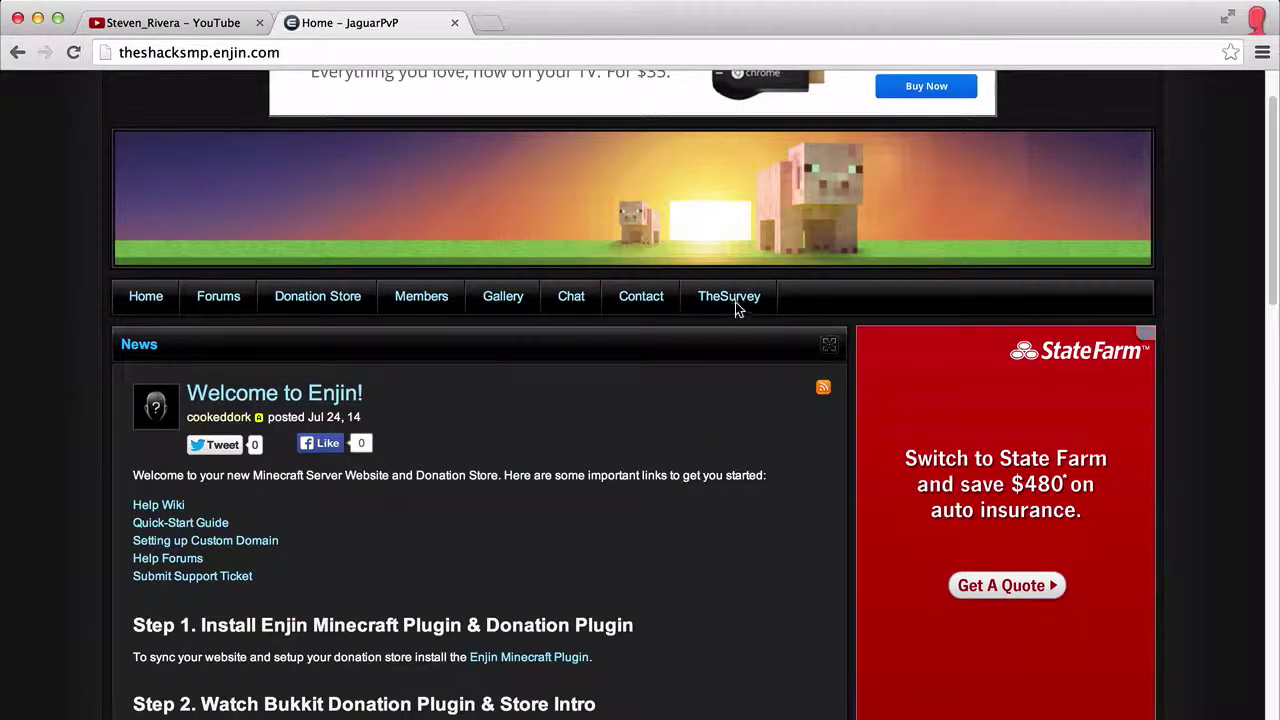
scroll(1200, 213, "down", 1)
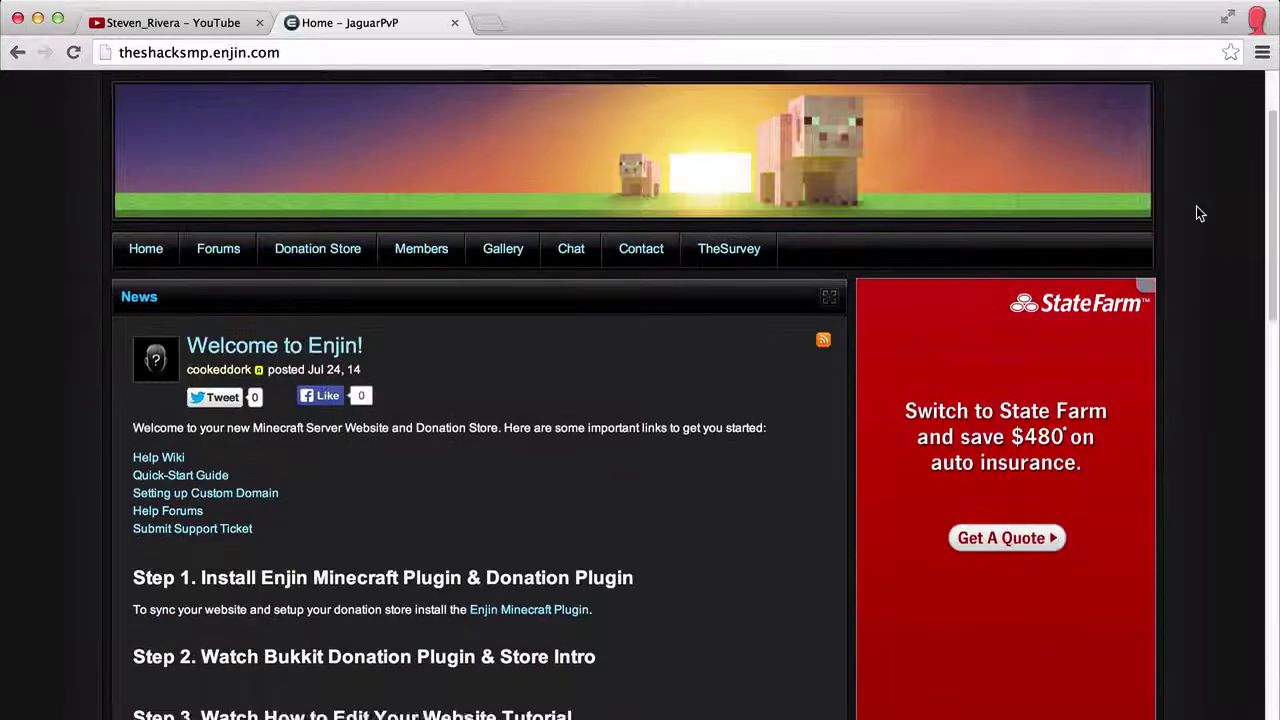
scroll(1200, 213, "up", 3)
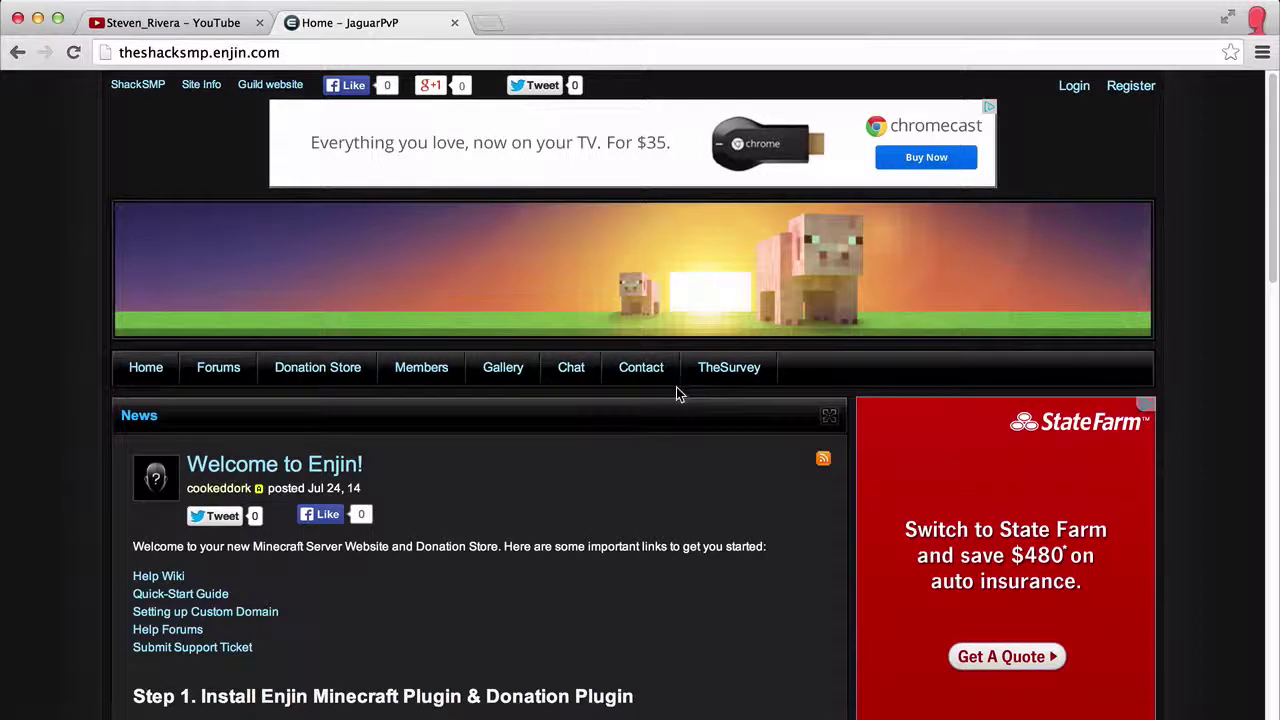
left_click(714, 381)
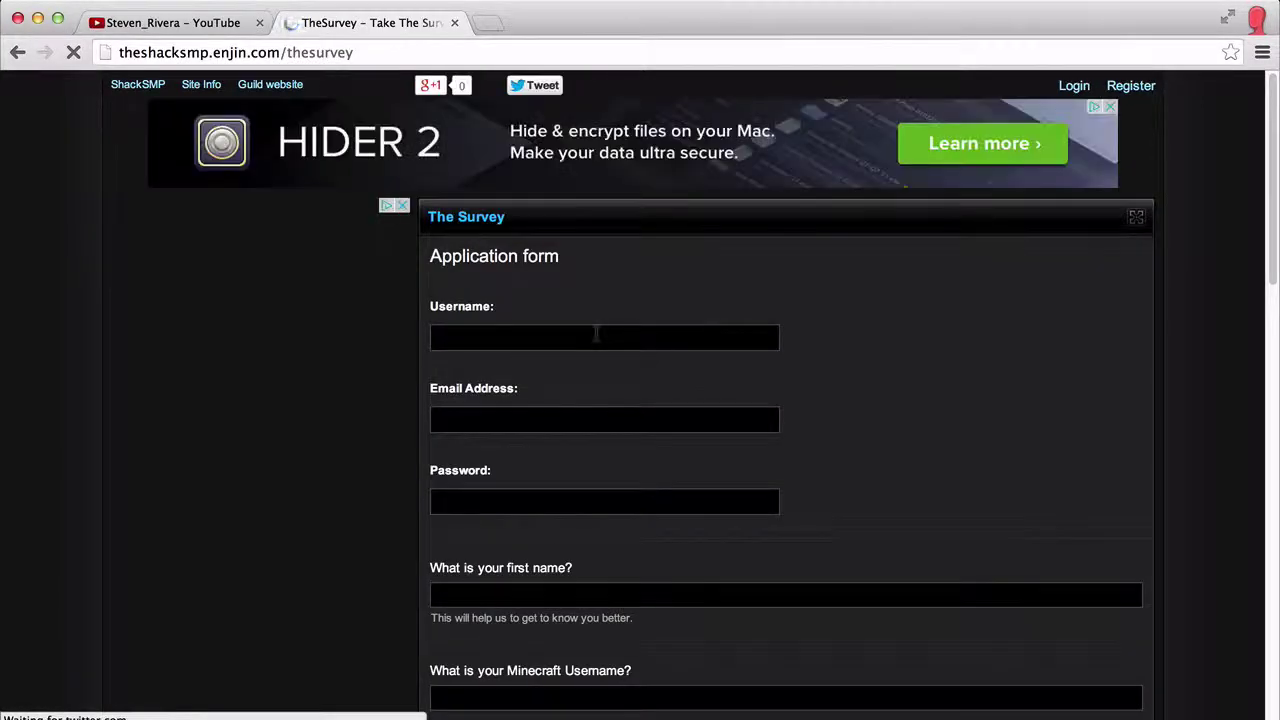
Step: Fill the Username field from saved suggestions and clear the invalid email text
left_click(595, 334)
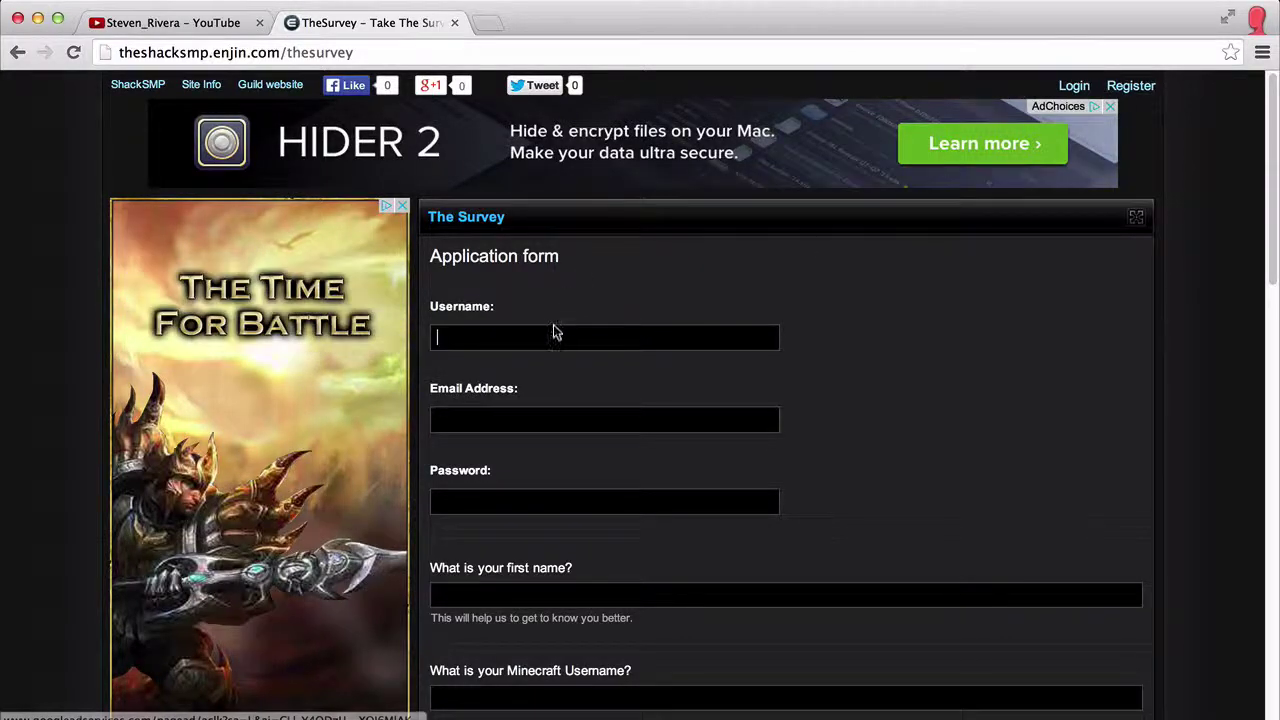
left_click(556, 333)
left_click(520, 362)
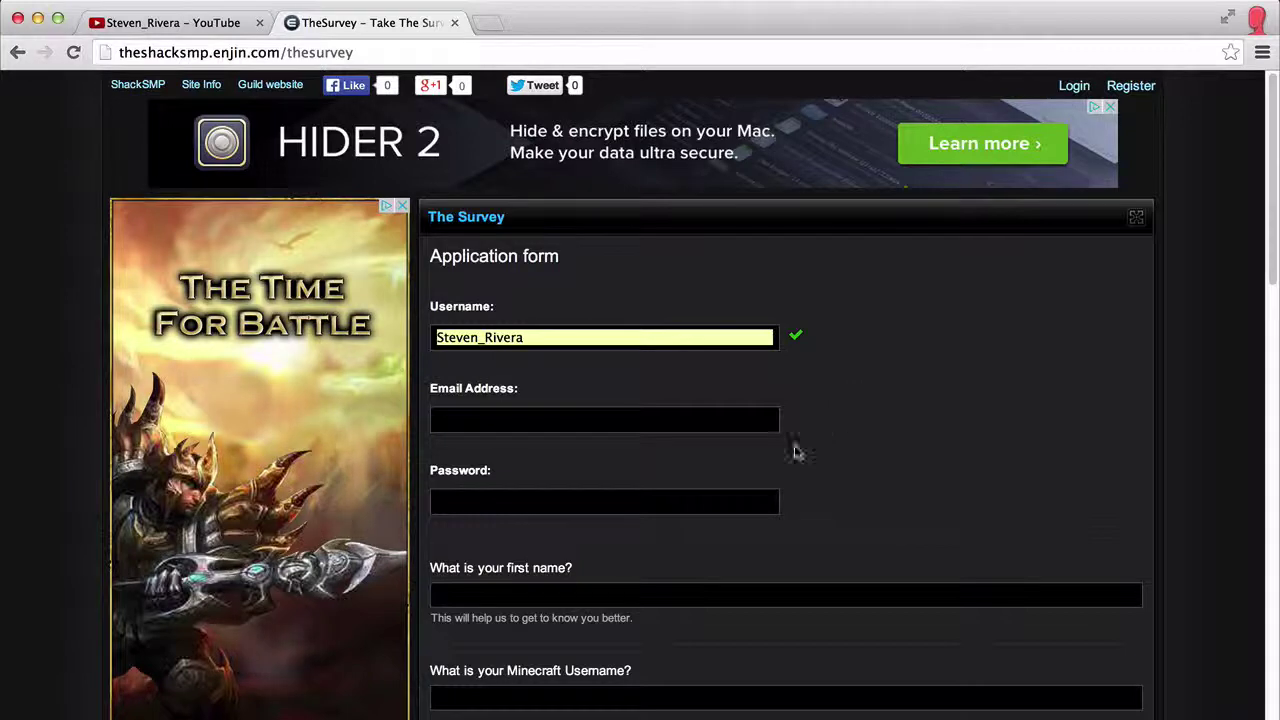
left_click(612, 424)
type("rwgas")
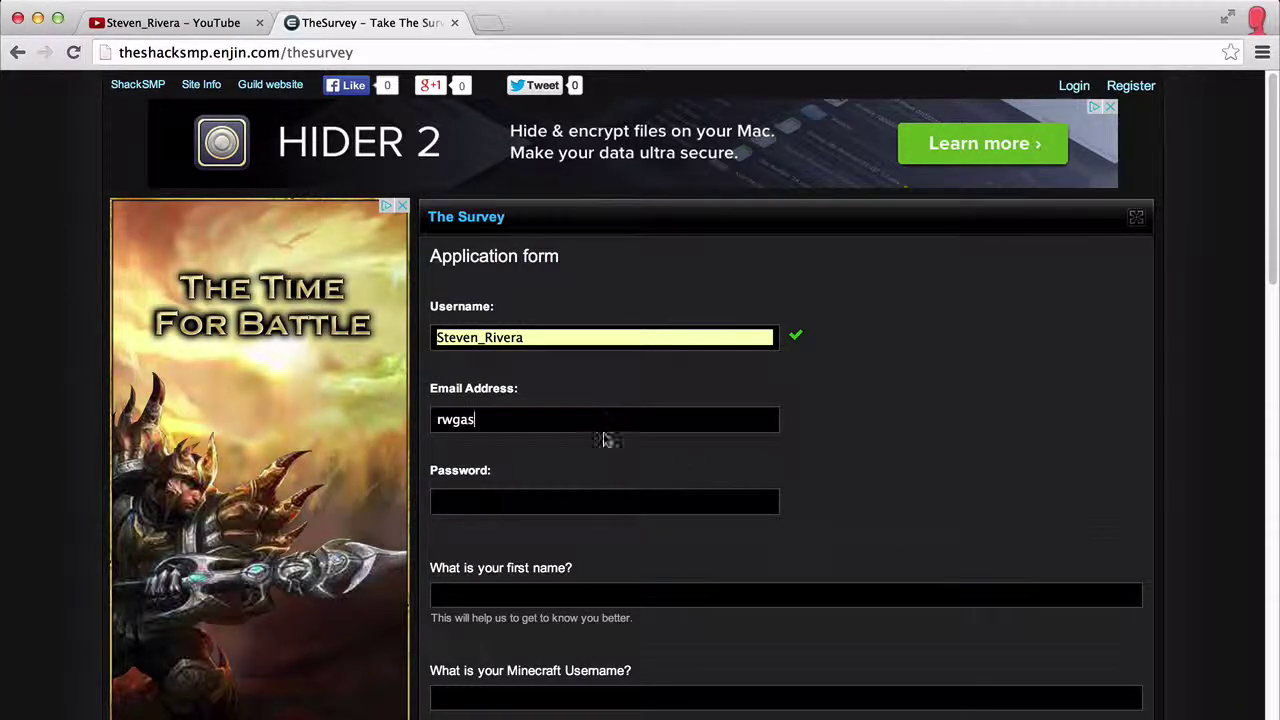
type("fff")
left_click(543, 497)
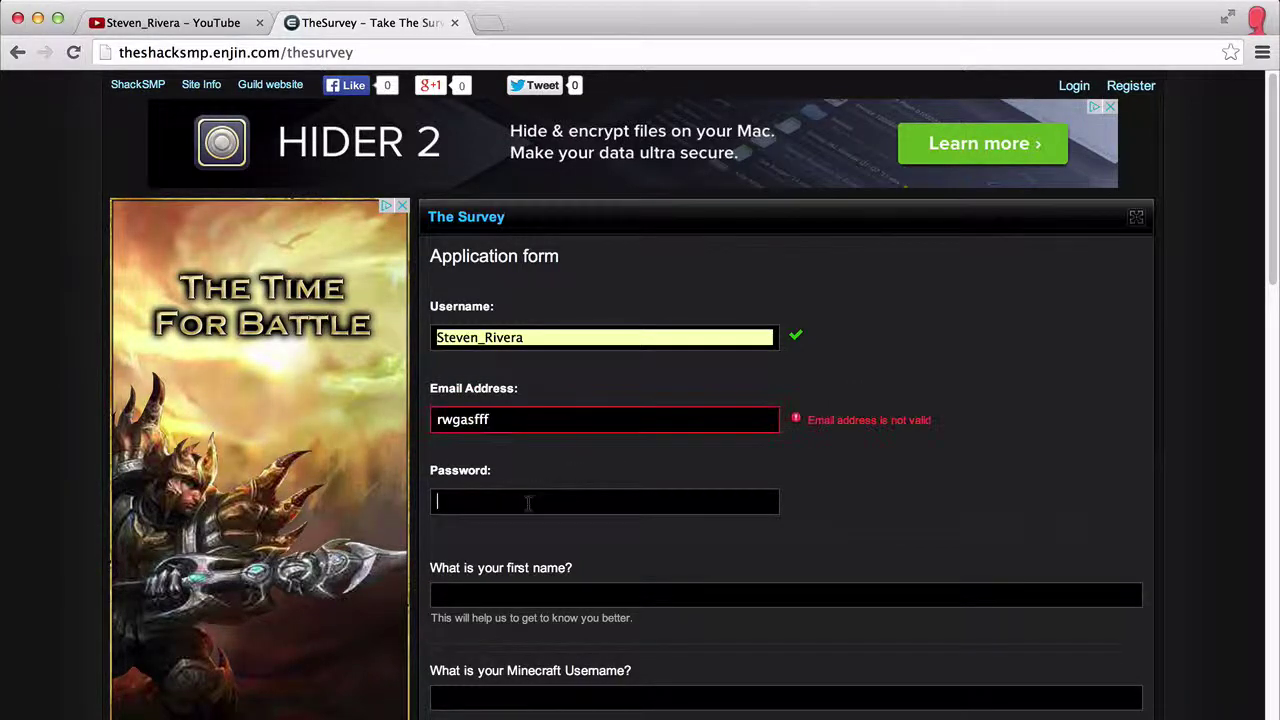
double_click(500, 420)
key("BackSpace")
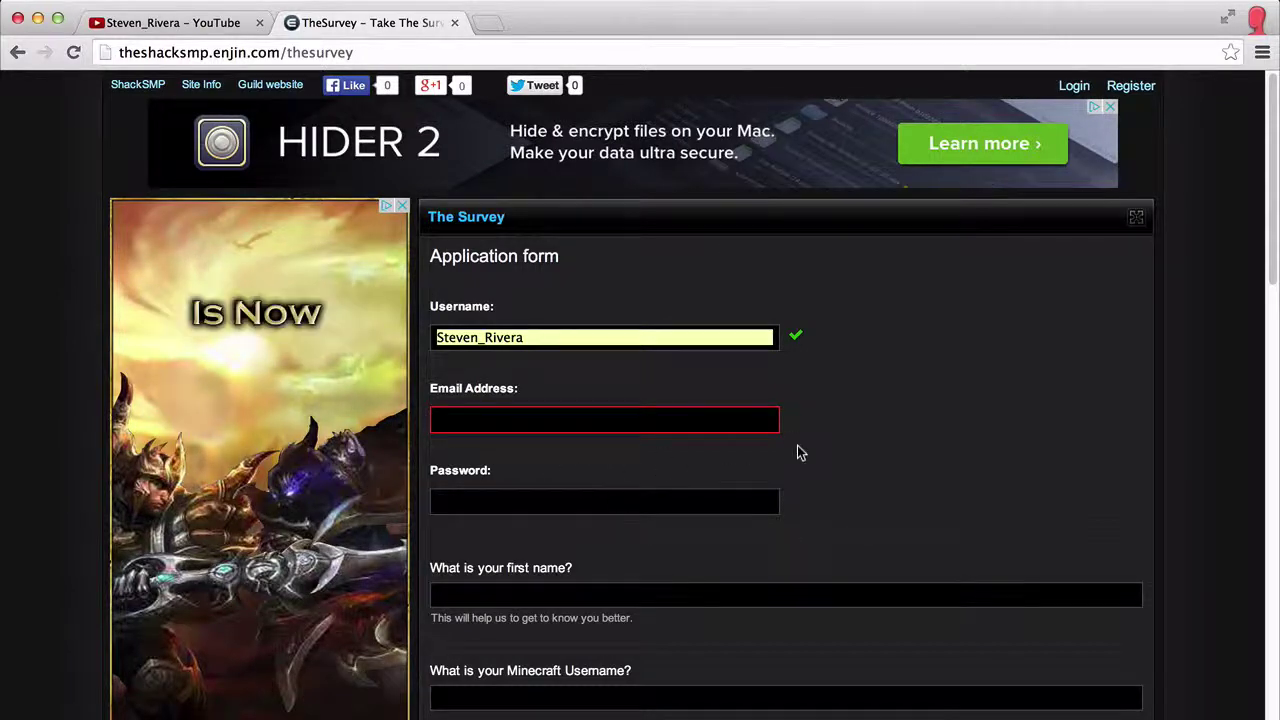
scroll(654, 511, "down", 3)
Step: Answer the first name and Minecraft username questions
left_click(573, 478)
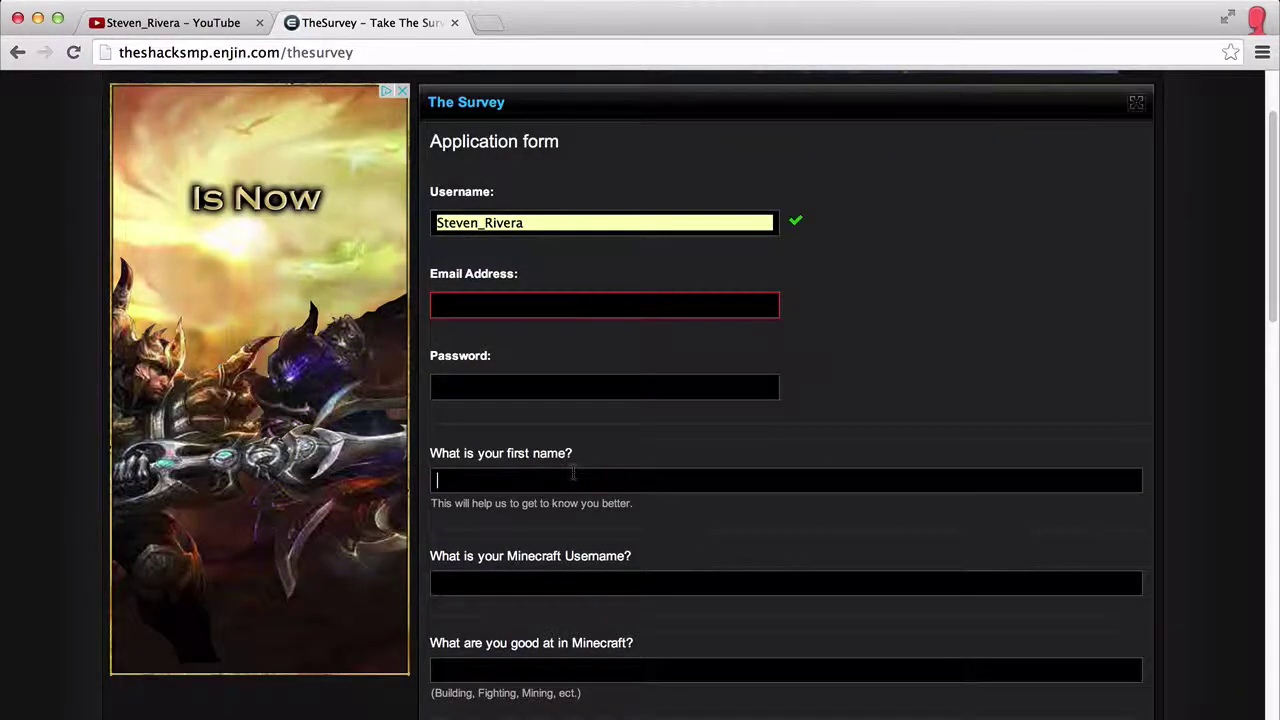
type("Steven")
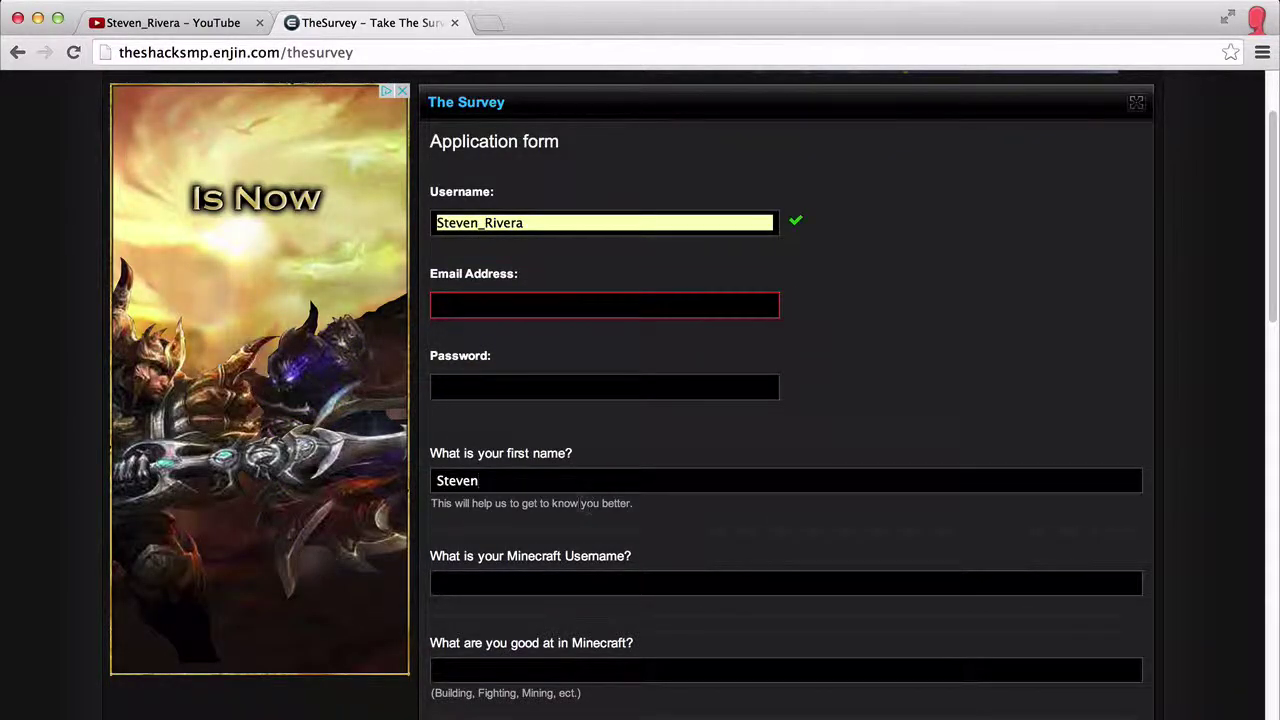
scroll(580, 509, "down", 2)
left_click(520, 495)
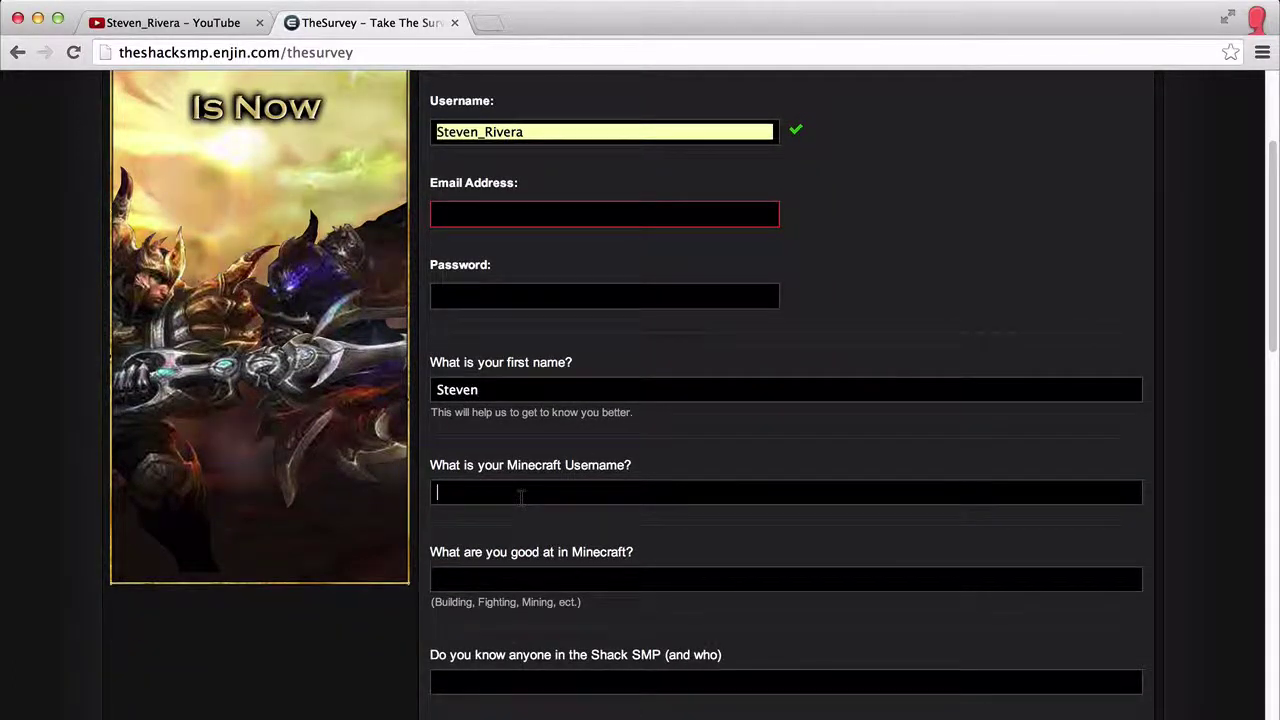
type("Steven")
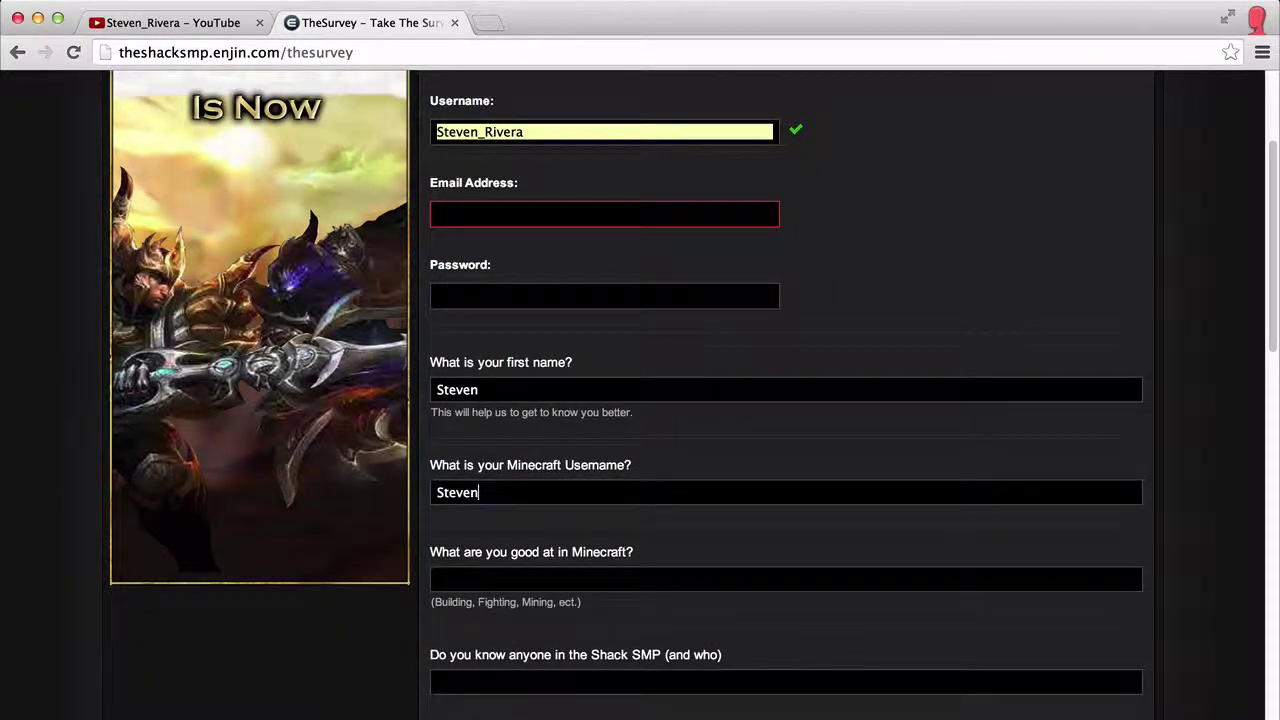
type("_River")
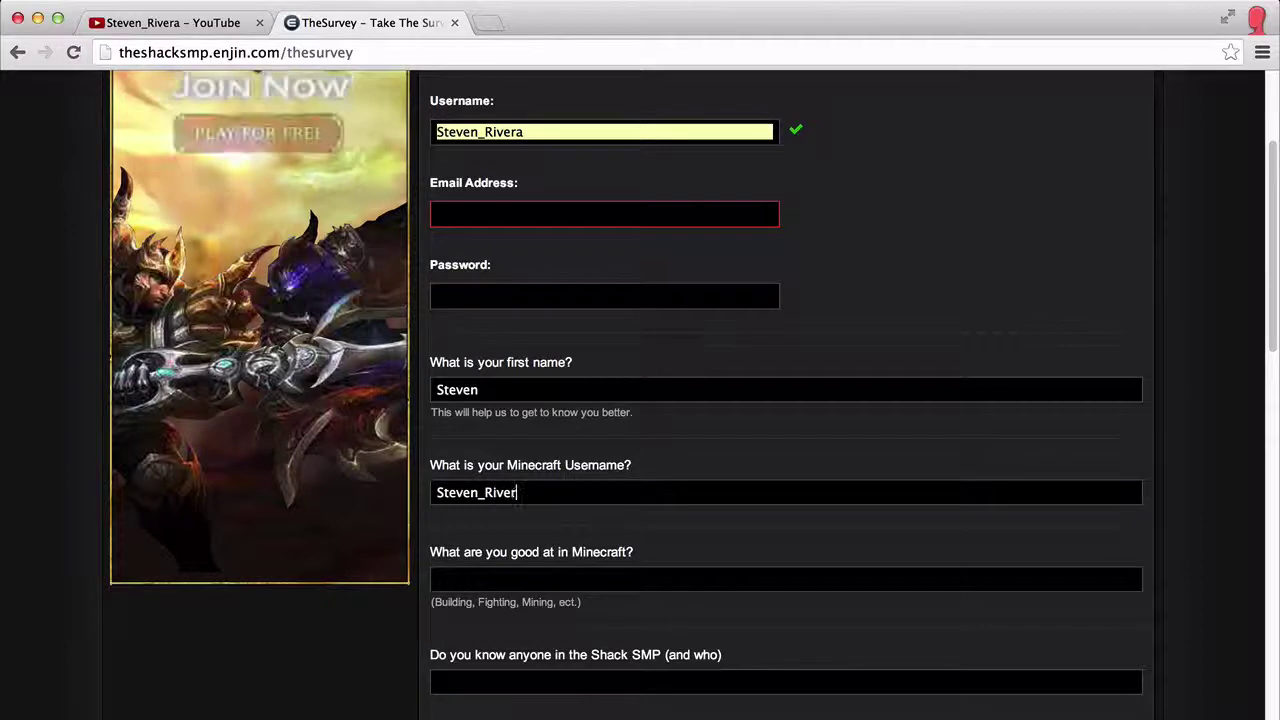
type("a")
scroll(594, 471, "down", 3)
Step: Answer the Minecraft skills question with 'building/ mining/ ect.' and fill in the known members
left_click(528, 444)
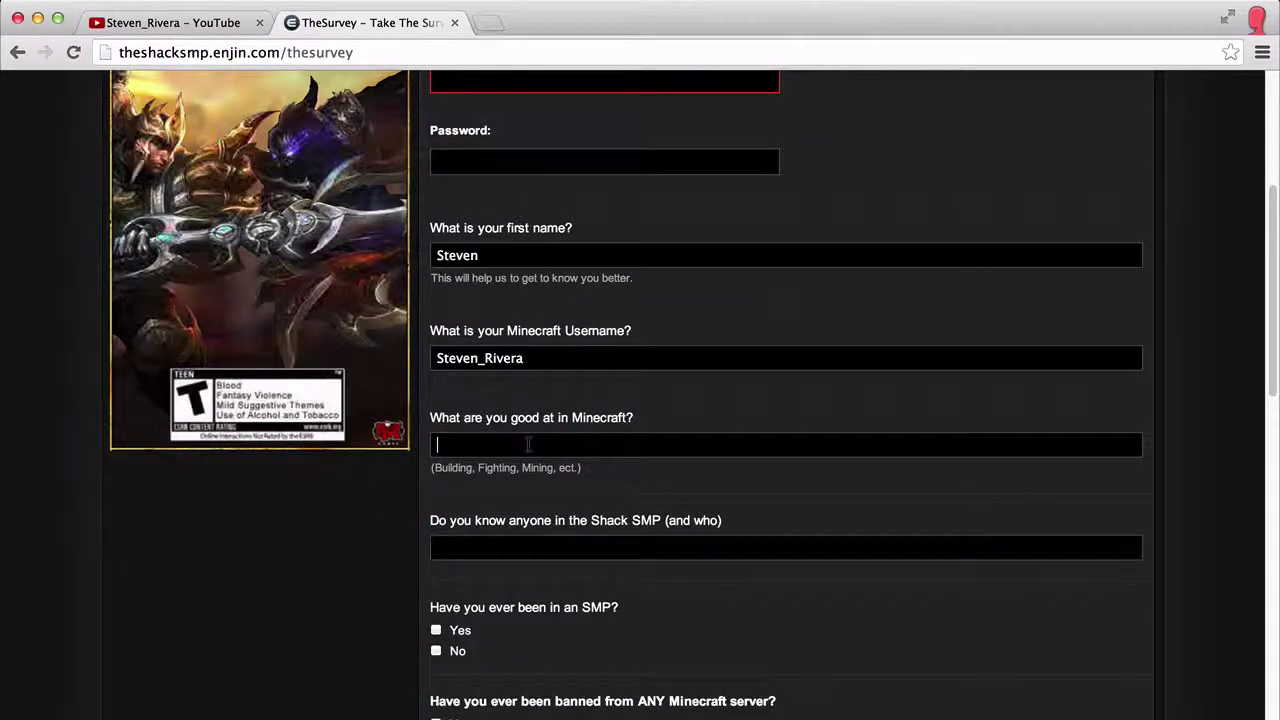
type("b")
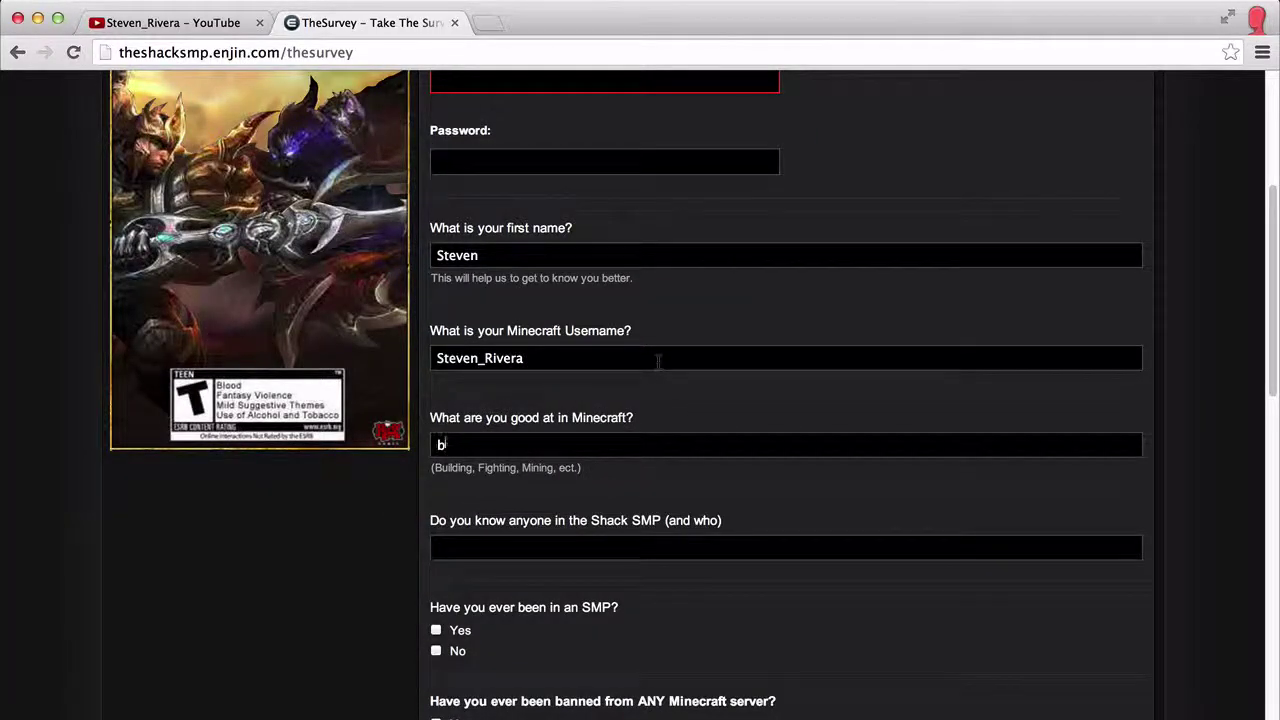
type("uilding")
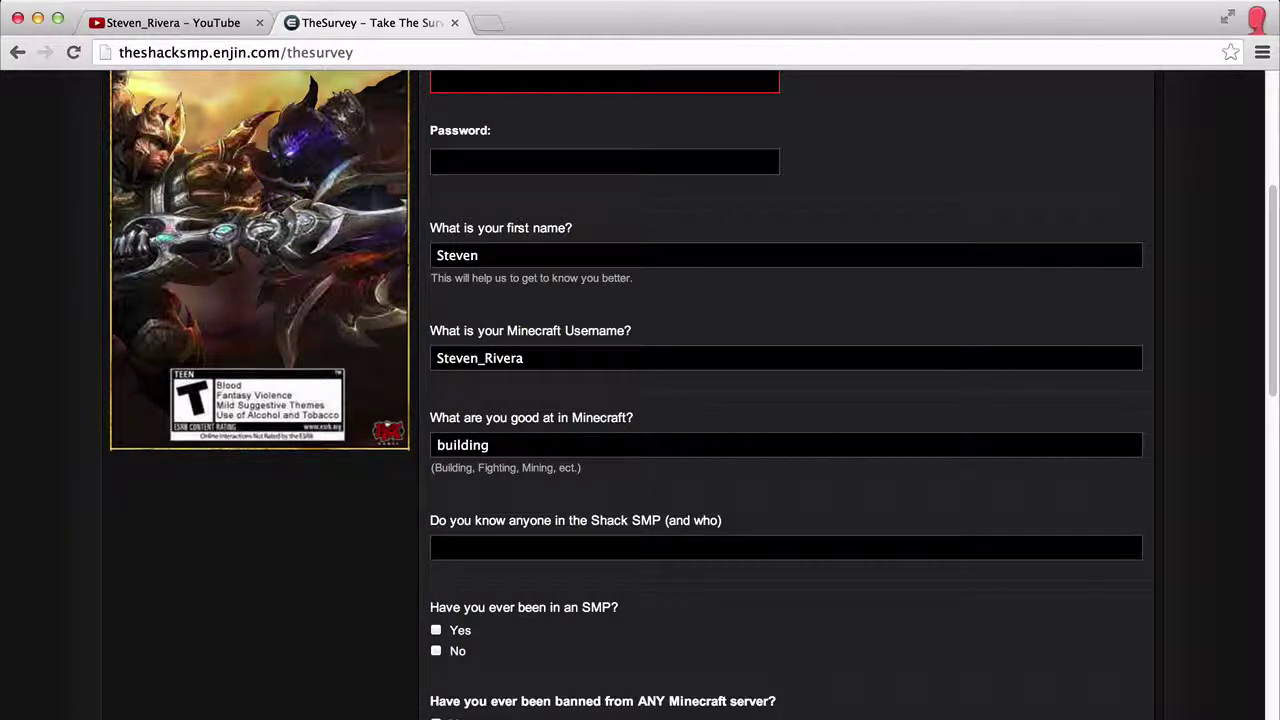
scroll(611, 383, "down", 1)
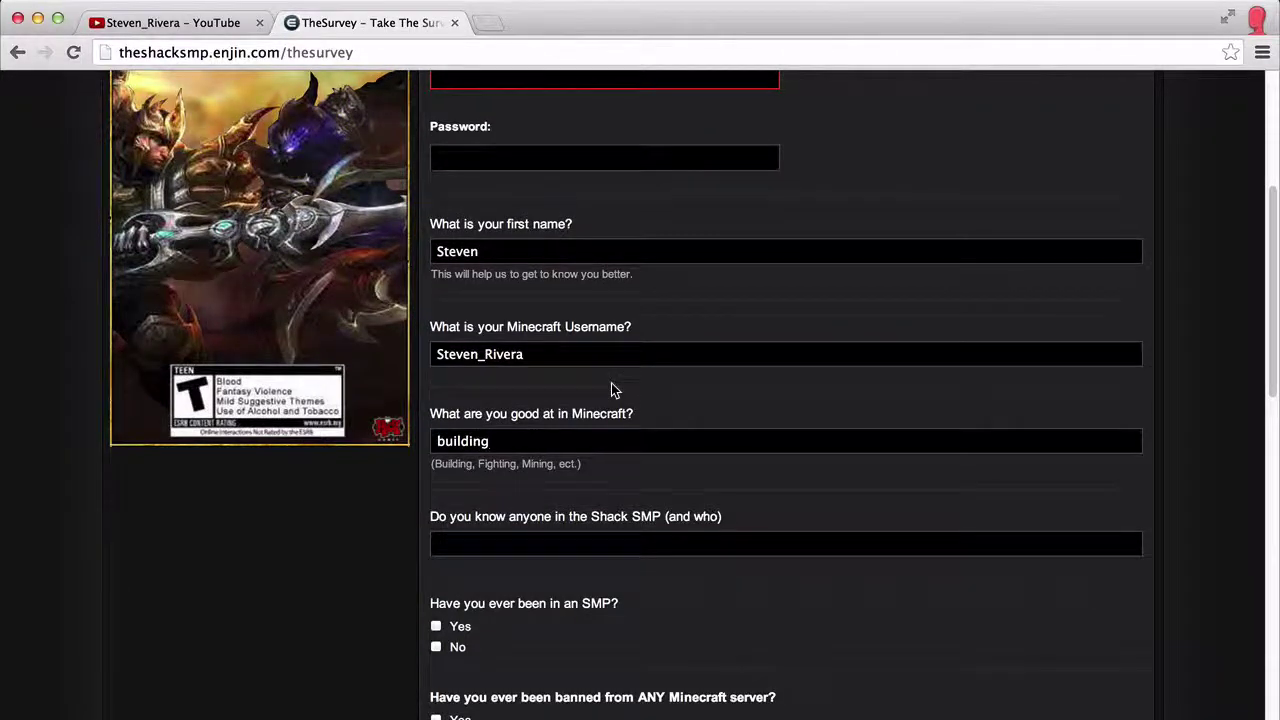
type("/ mining")
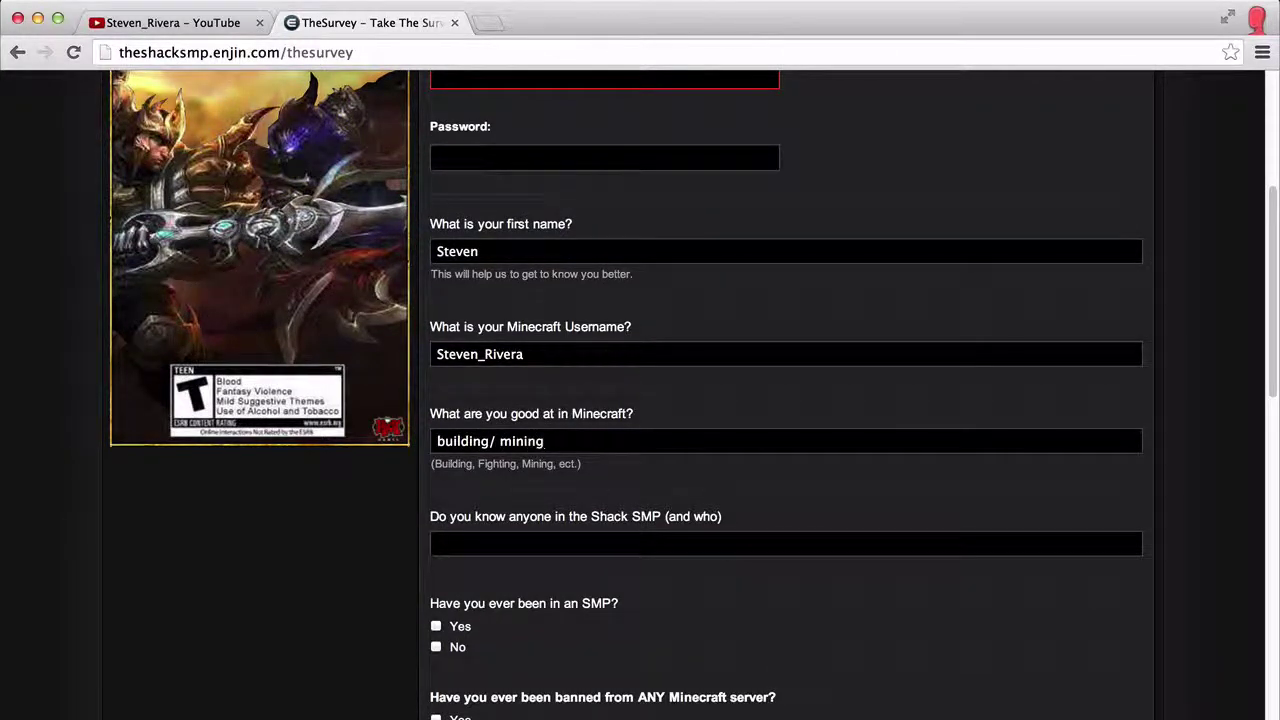
type("/ ")
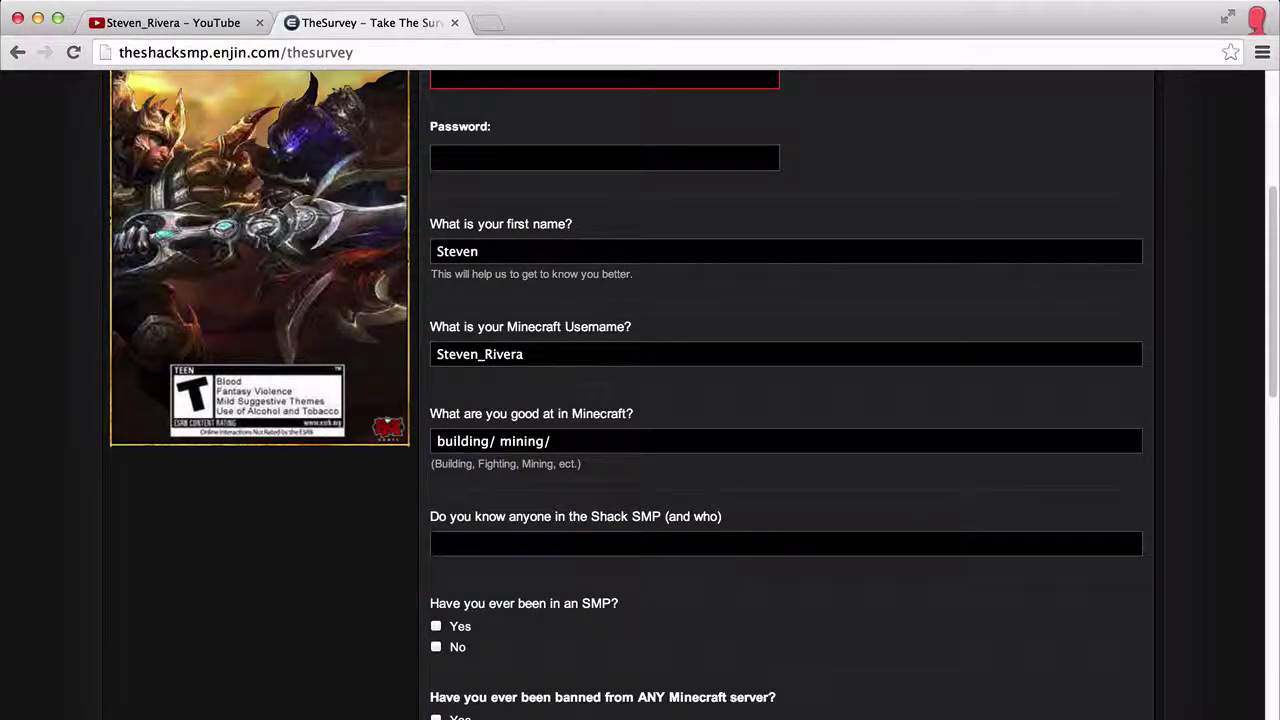
type("ect")
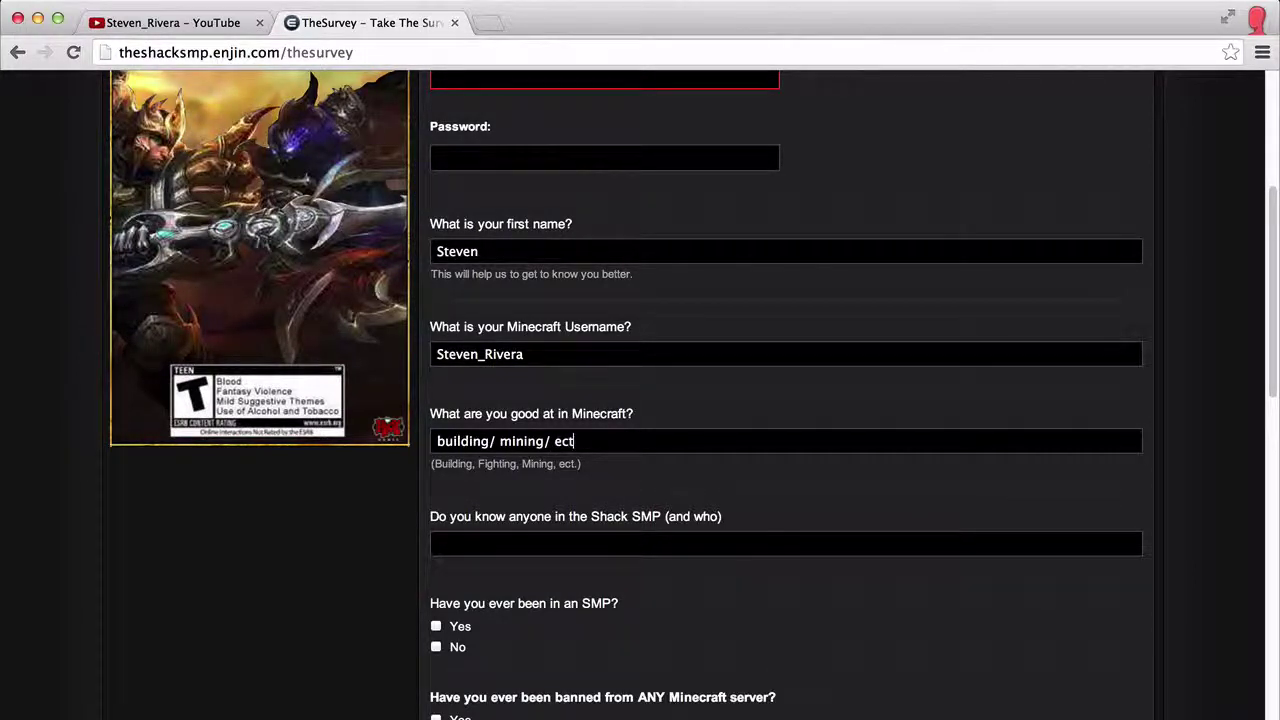
type("xt")
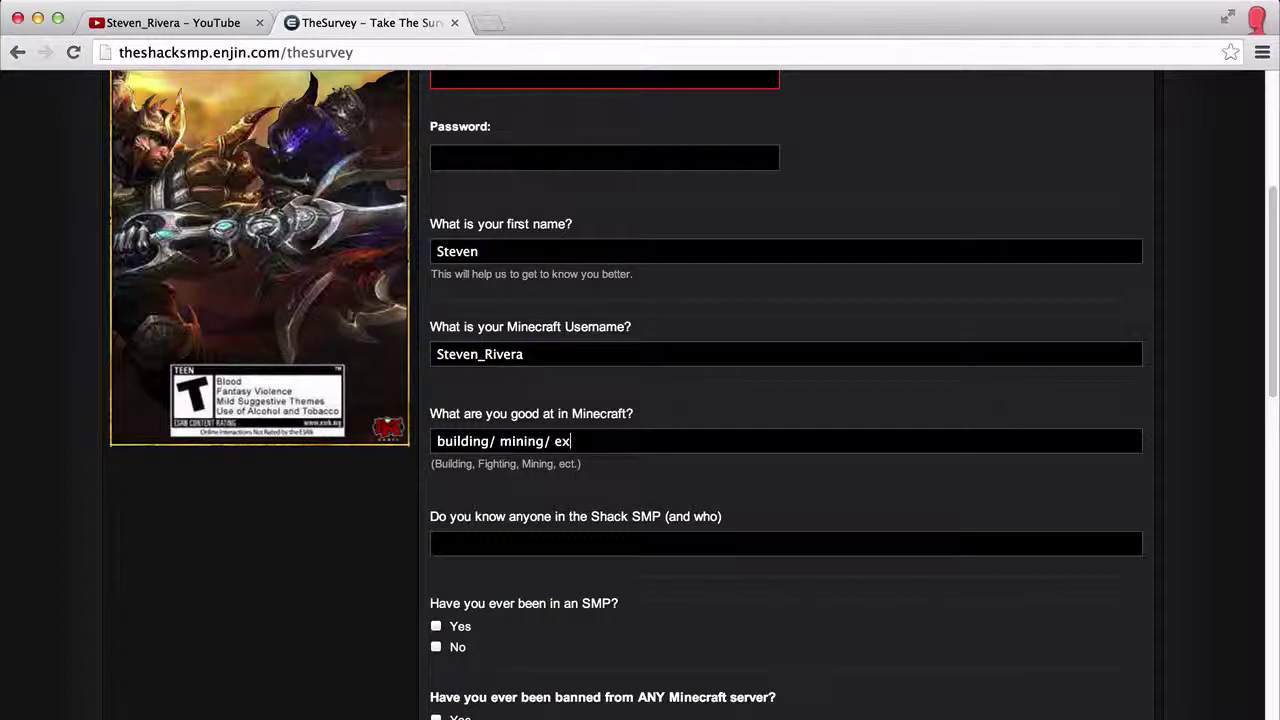
key("BackSpace")
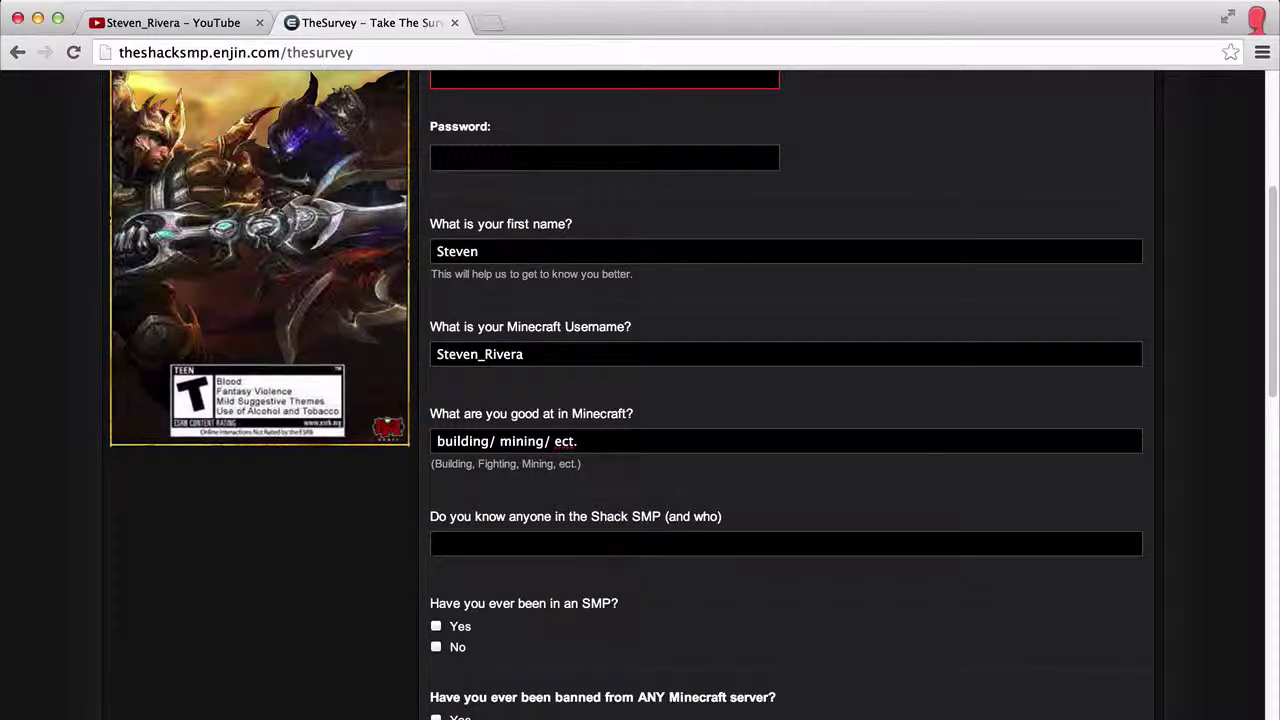
scroll(594, 380, "down", 3)
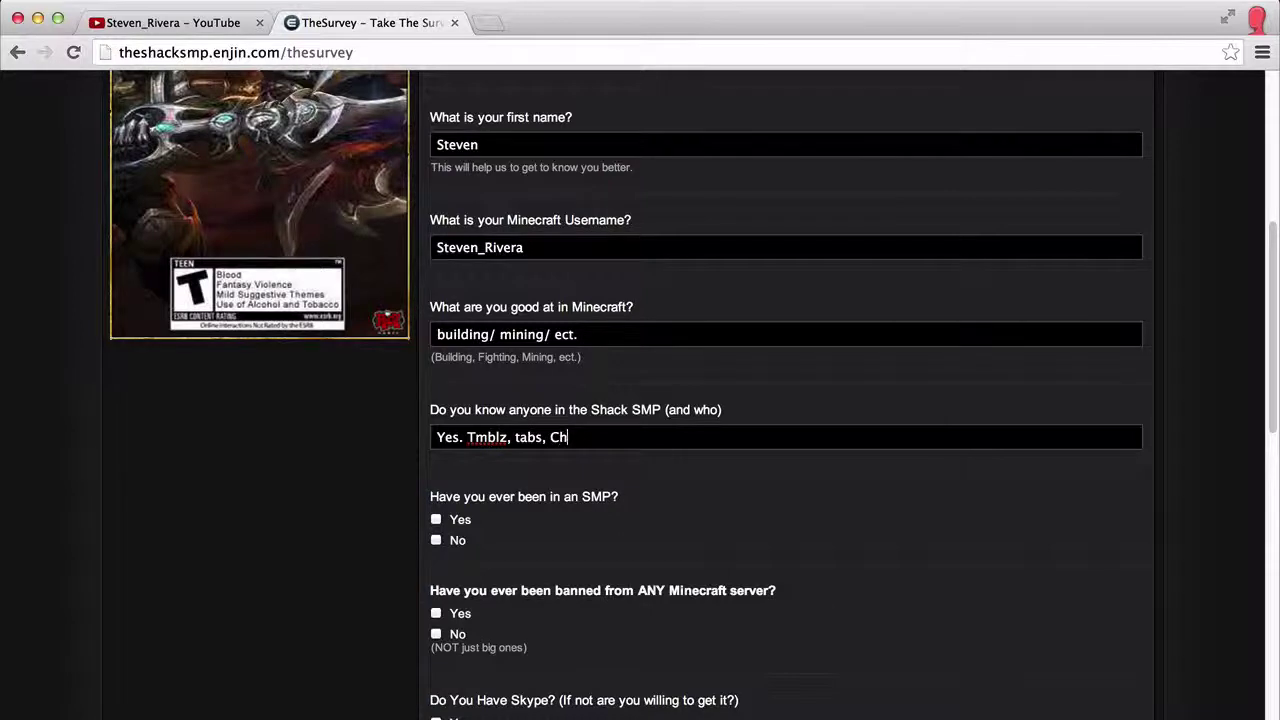
type("izzler")
scroll(563, 409, "down", 4)
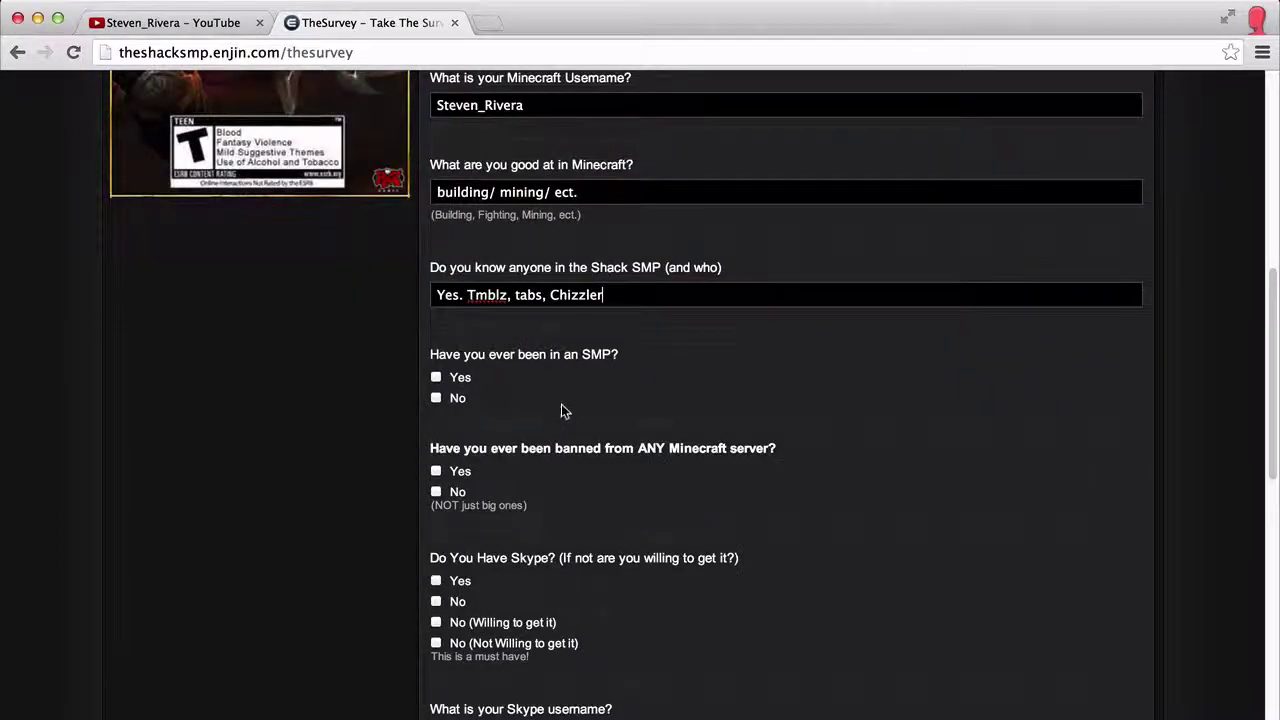
Step: Answer Yes to a prior SMP, No to being banned, and 'No (Not Willing to get it)' for Skype
left_click(436, 346)
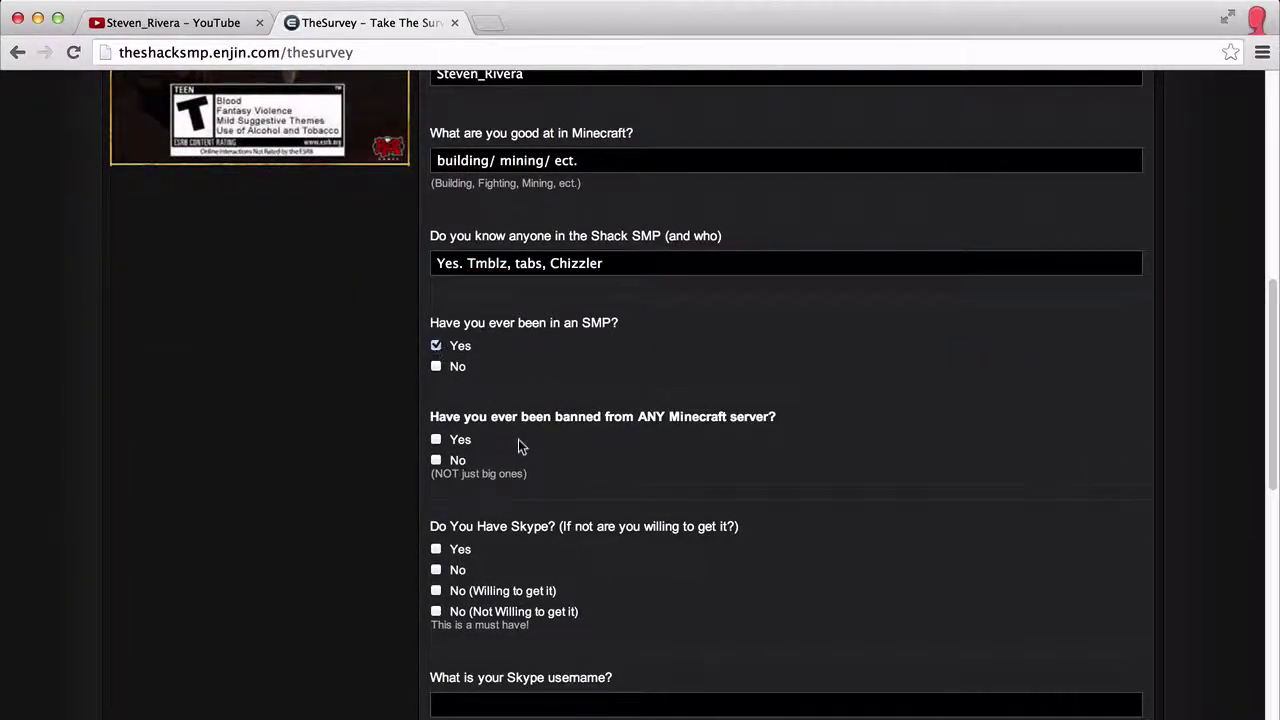
left_click(436, 460)
scroll(588, 409, "down", 3)
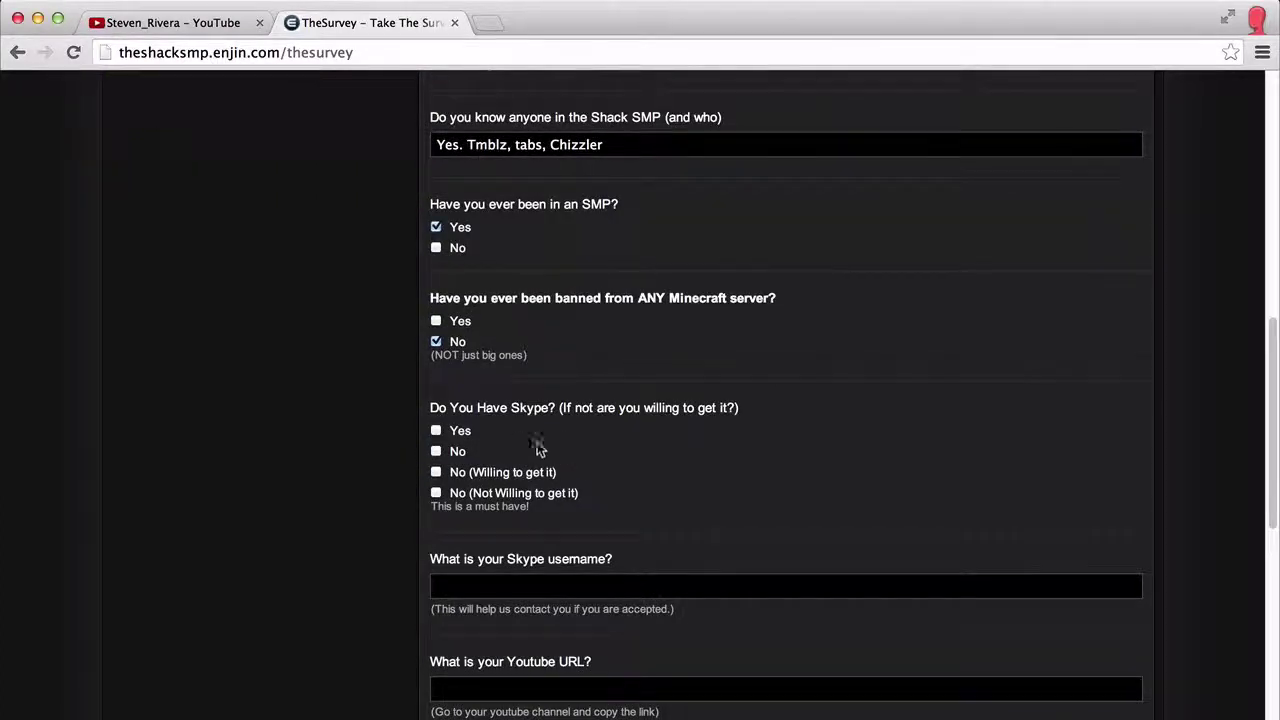
left_click(438, 431)
scroll(657, 386, "down", 1)
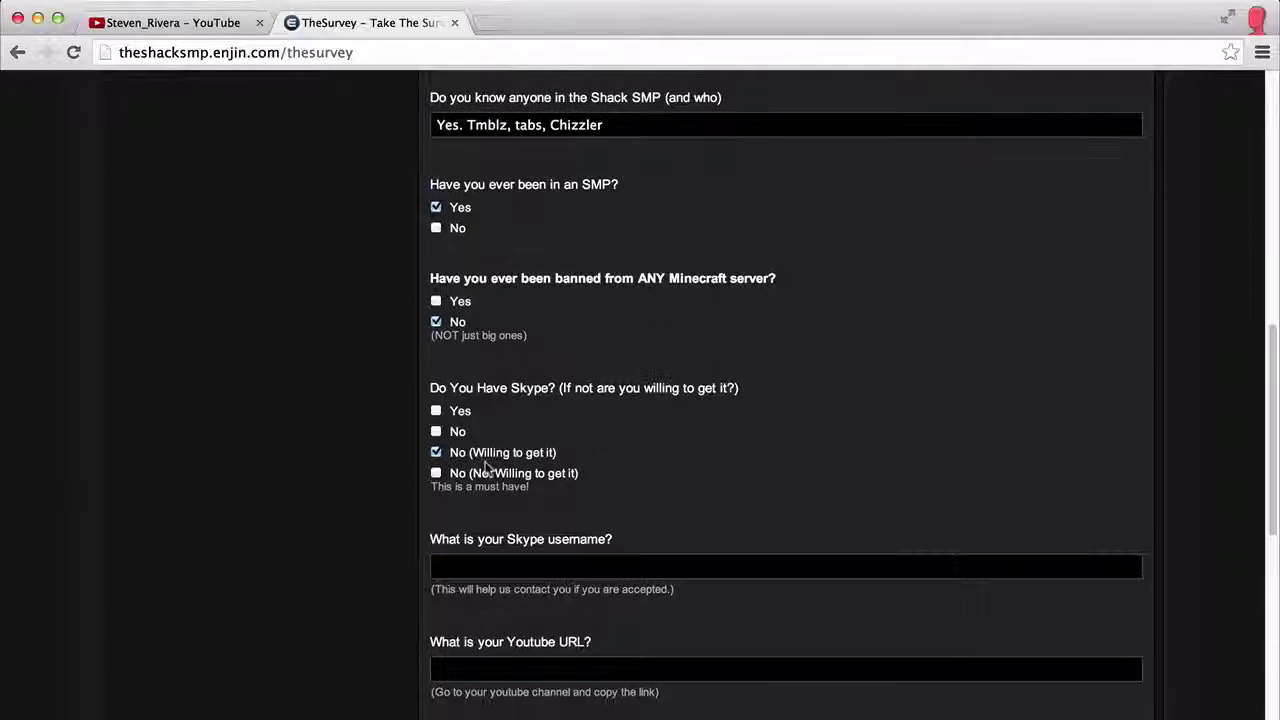
left_click(436, 473)
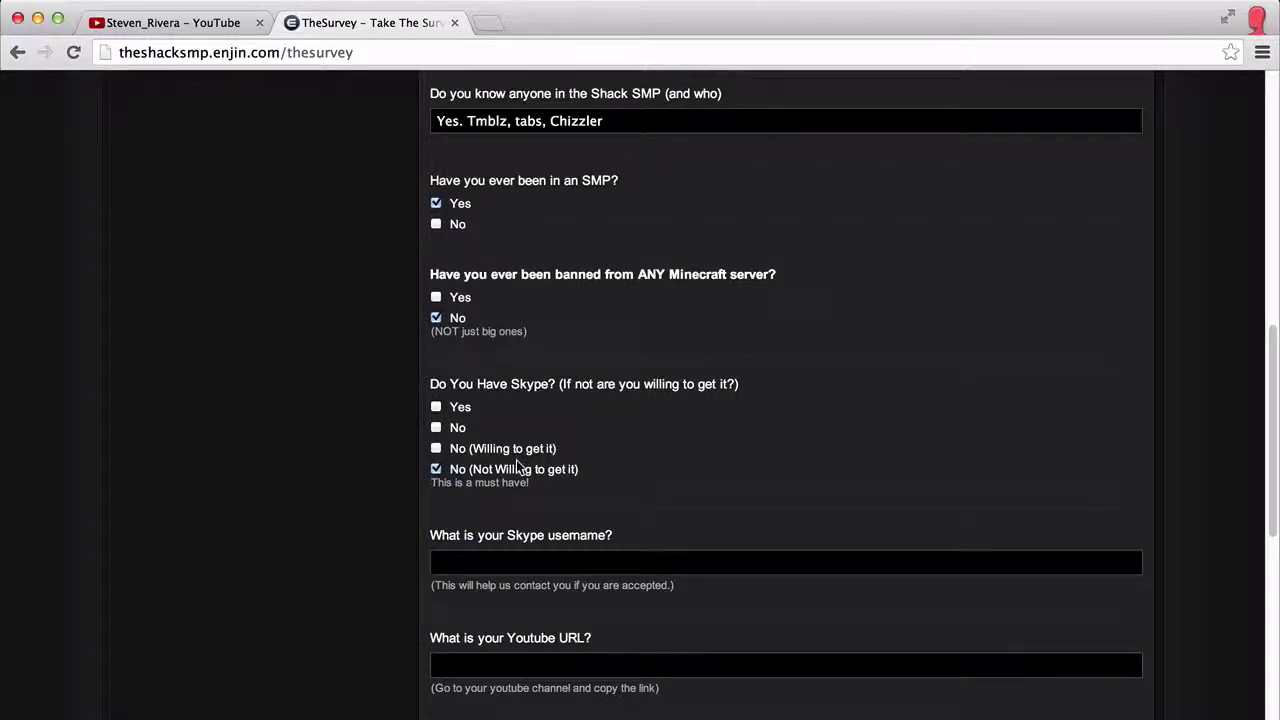
Step: Enter the Skype username in the survey
scroll(515, 465, "down", 3)
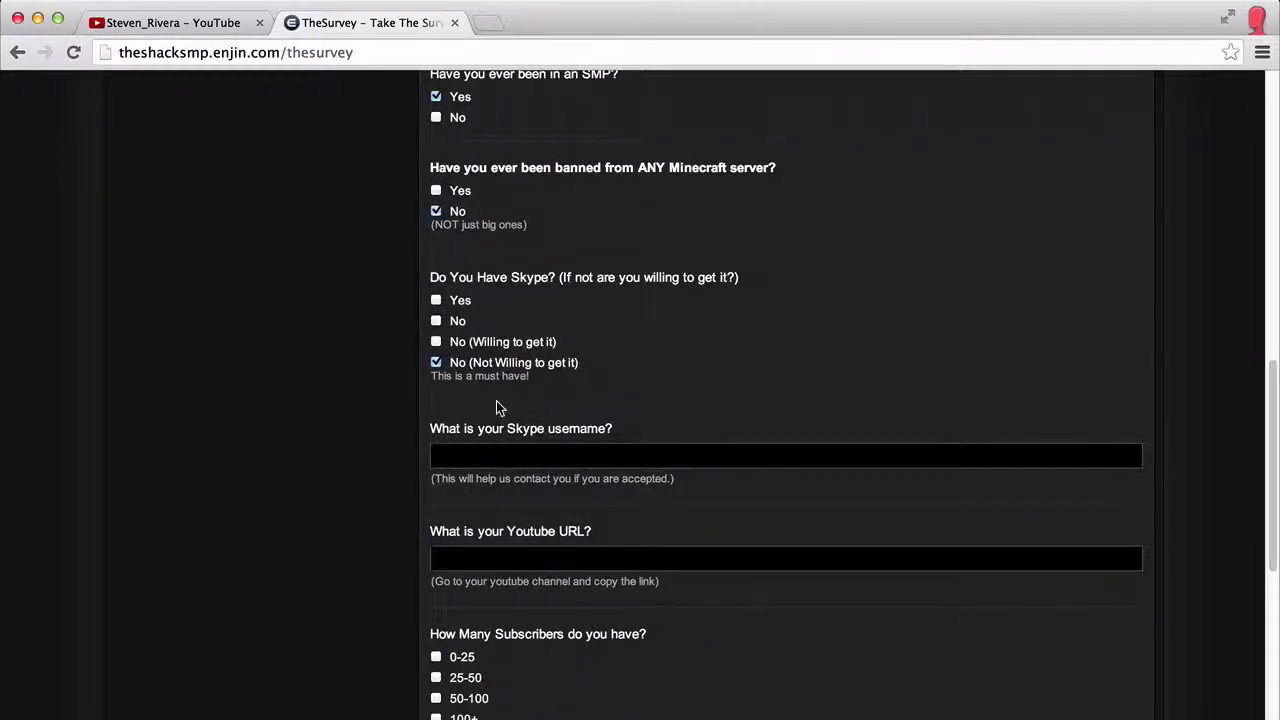
scroll(499, 400, "down", 1)
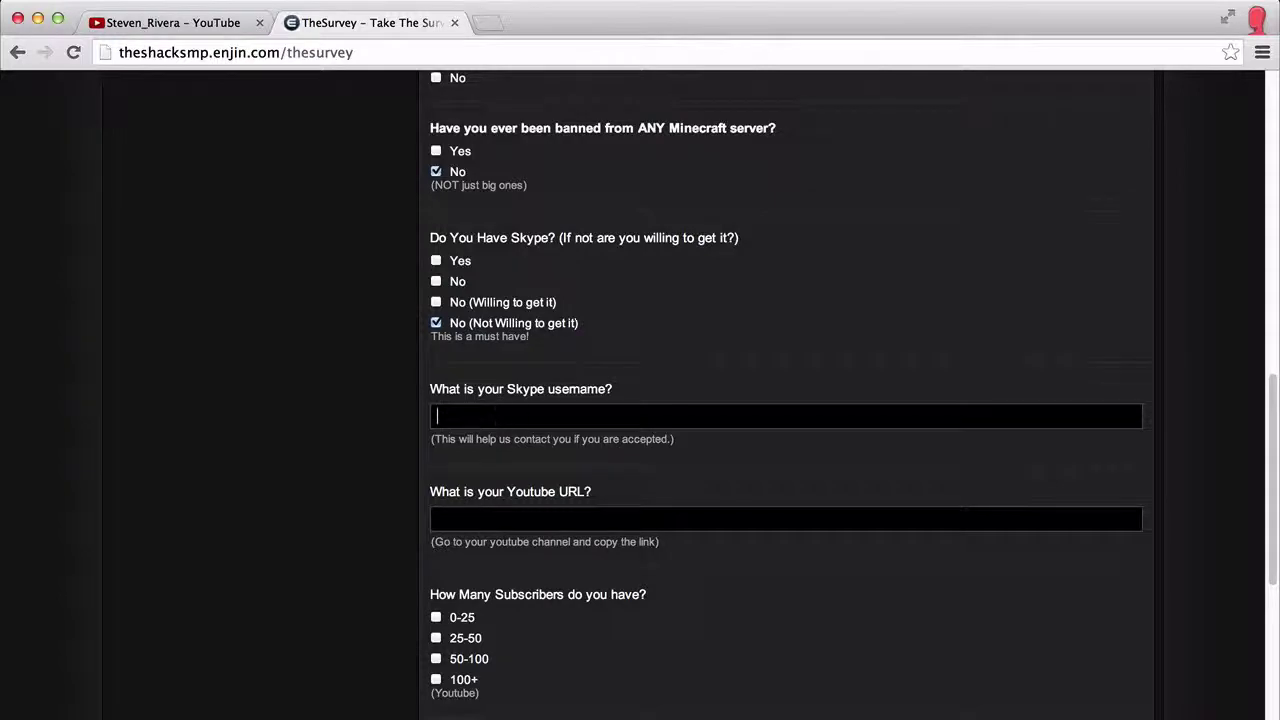
type("hr")
scroll(590, 466, "down", 1)
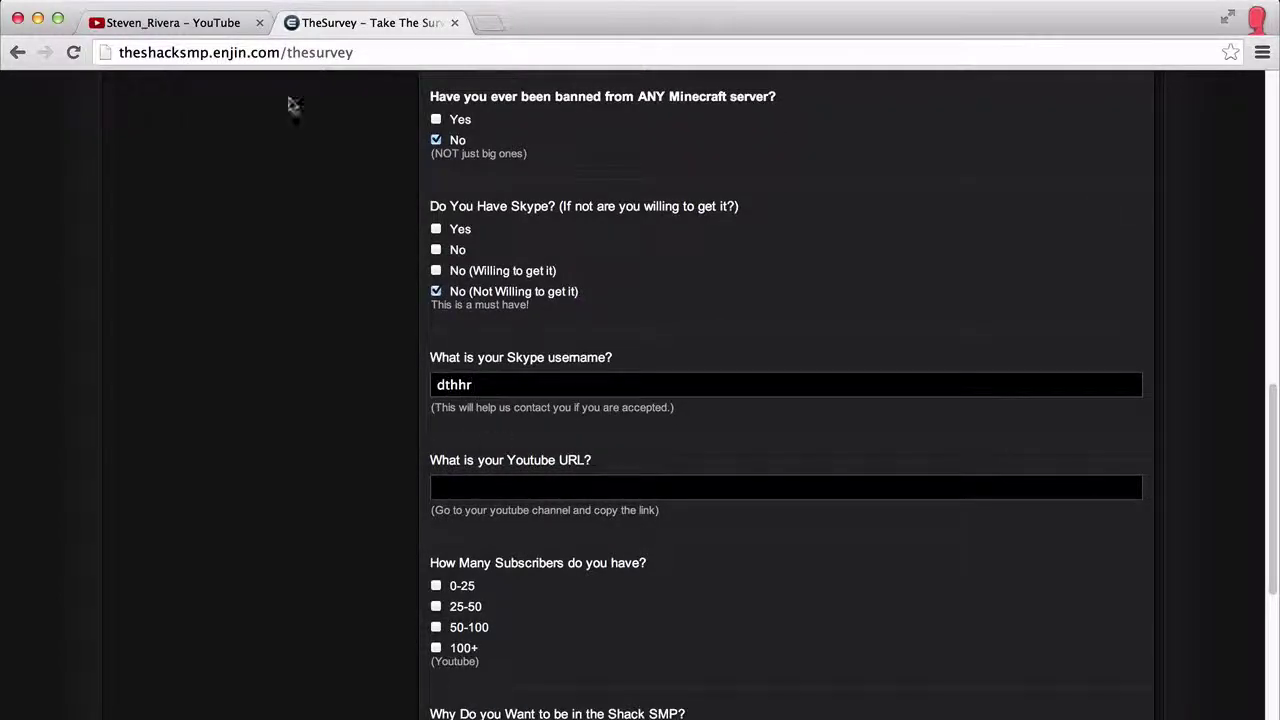
Step: Copy the YouTube channel page's web address
left_click(157, 24)
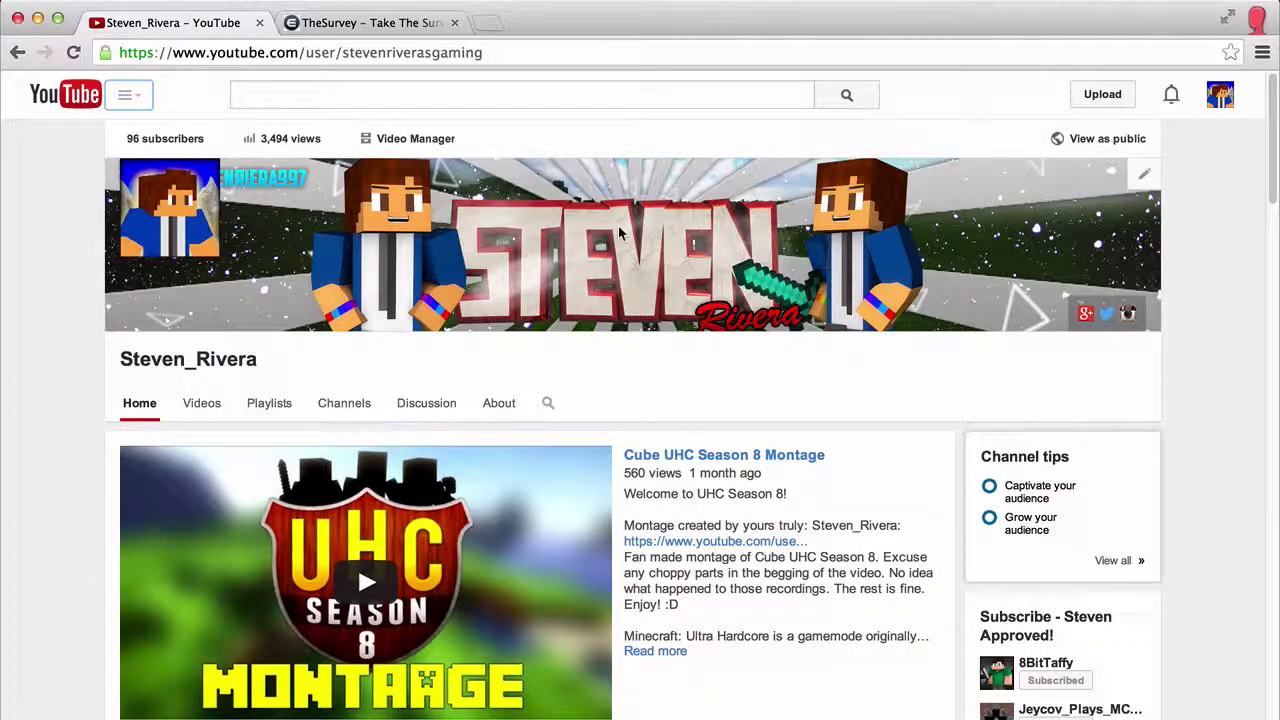
scroll(737, 443, "down", 1)
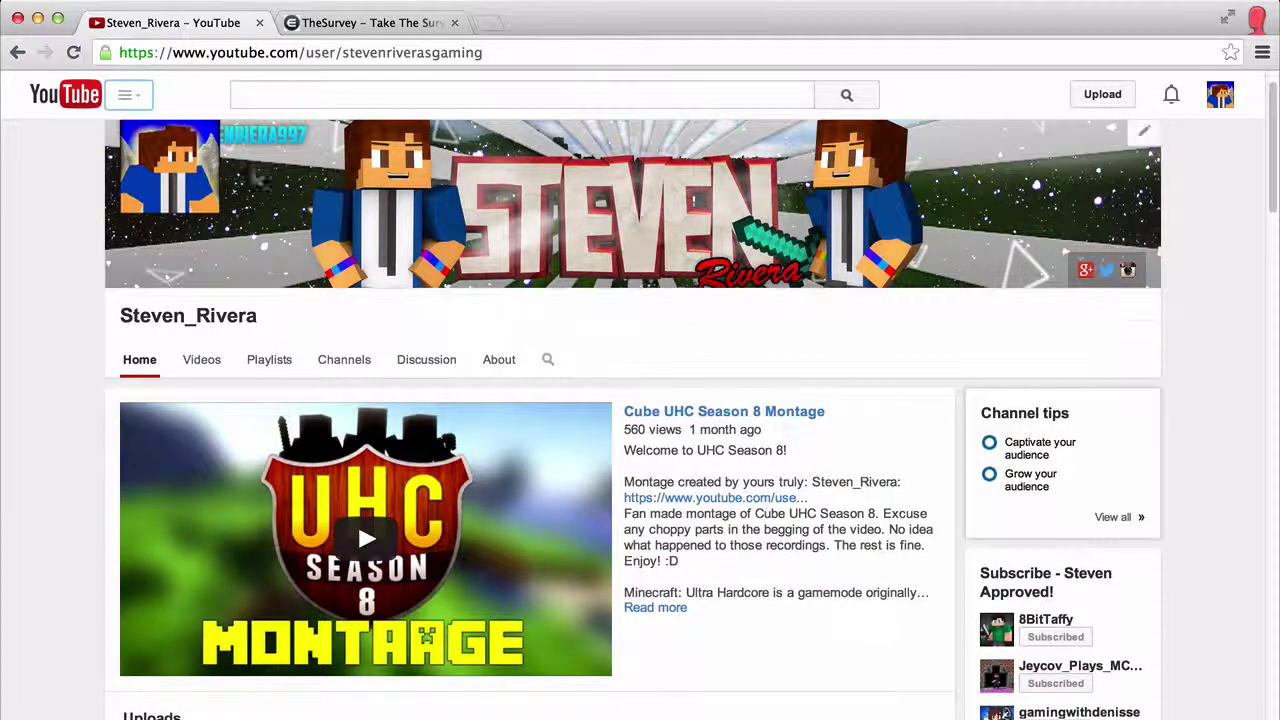
scroll(624, 270, "up", 1)
scroll(357, 386, "down", 4)
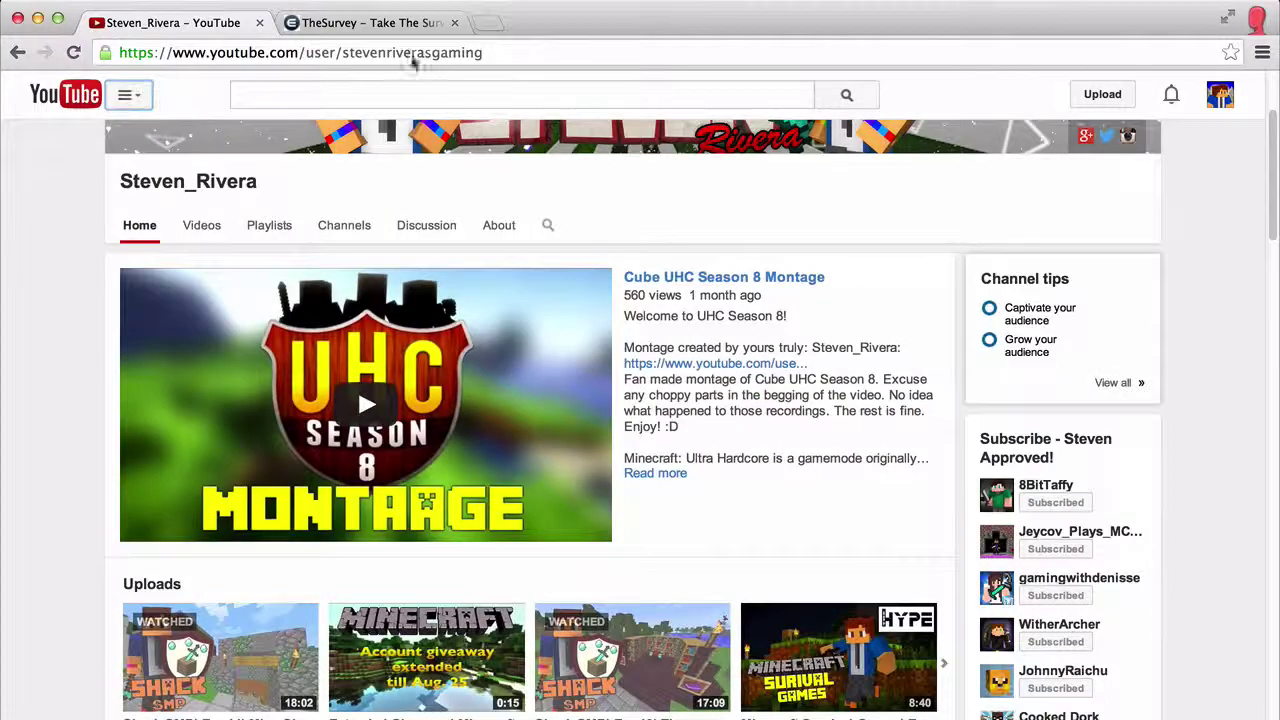
scroll(525, 320, "down", 10)
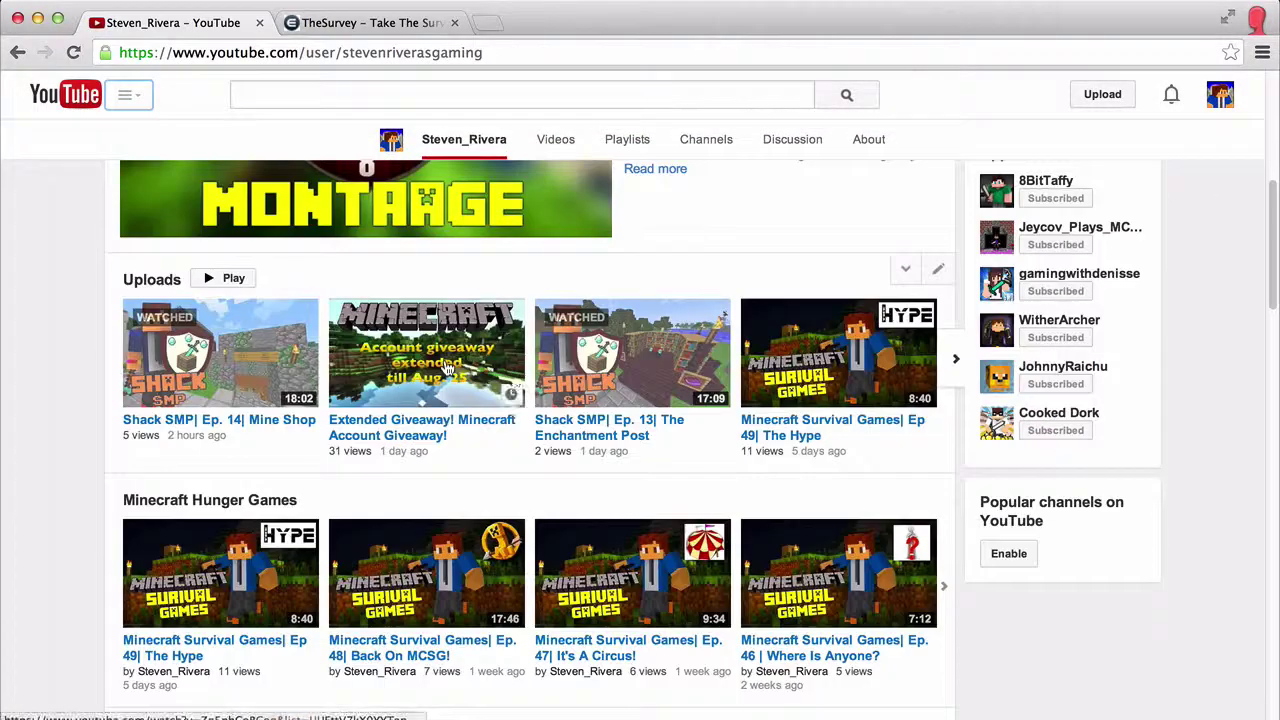
scroll(591, 426, "down", 4)
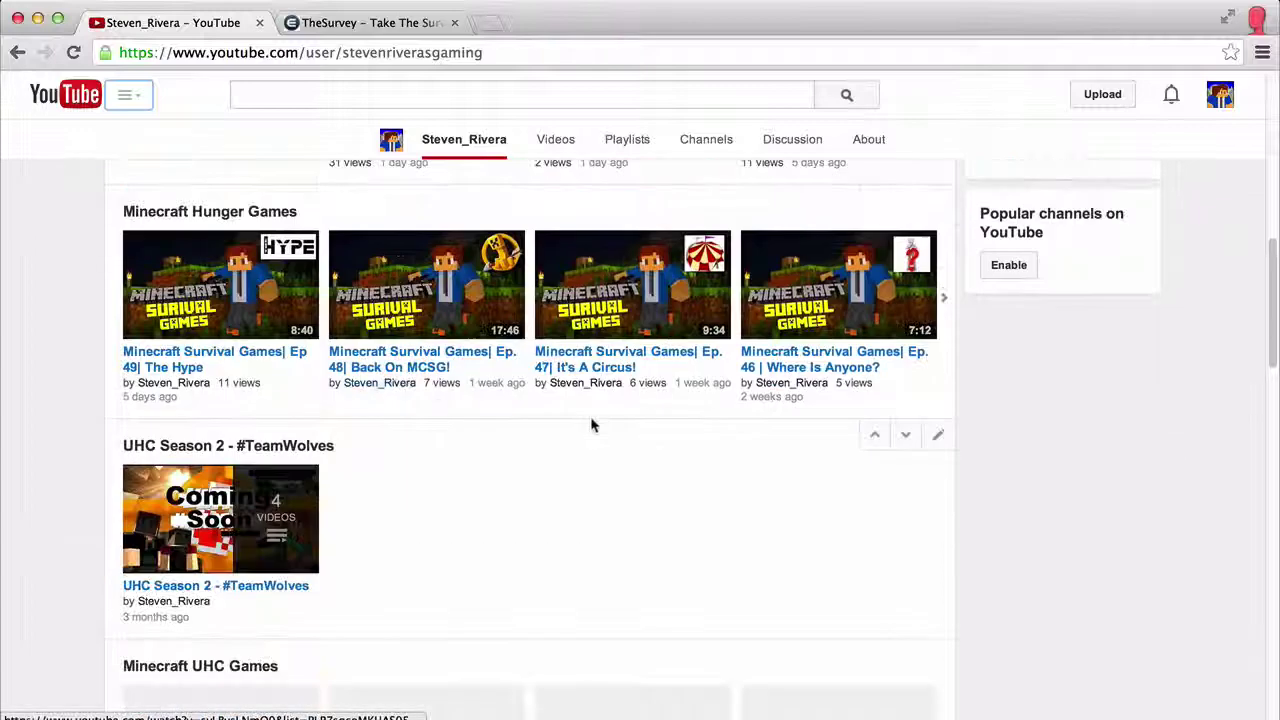
scroll(606, 428, "up", 15)
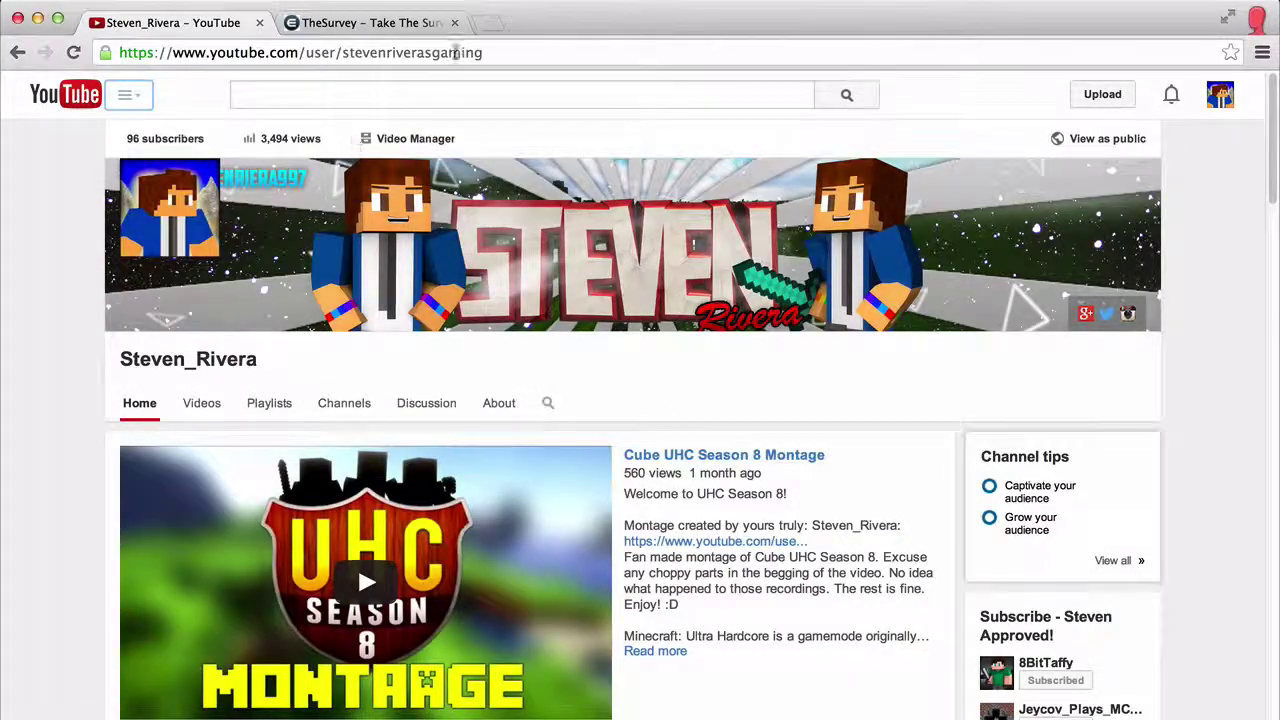
left_click(498, 47)
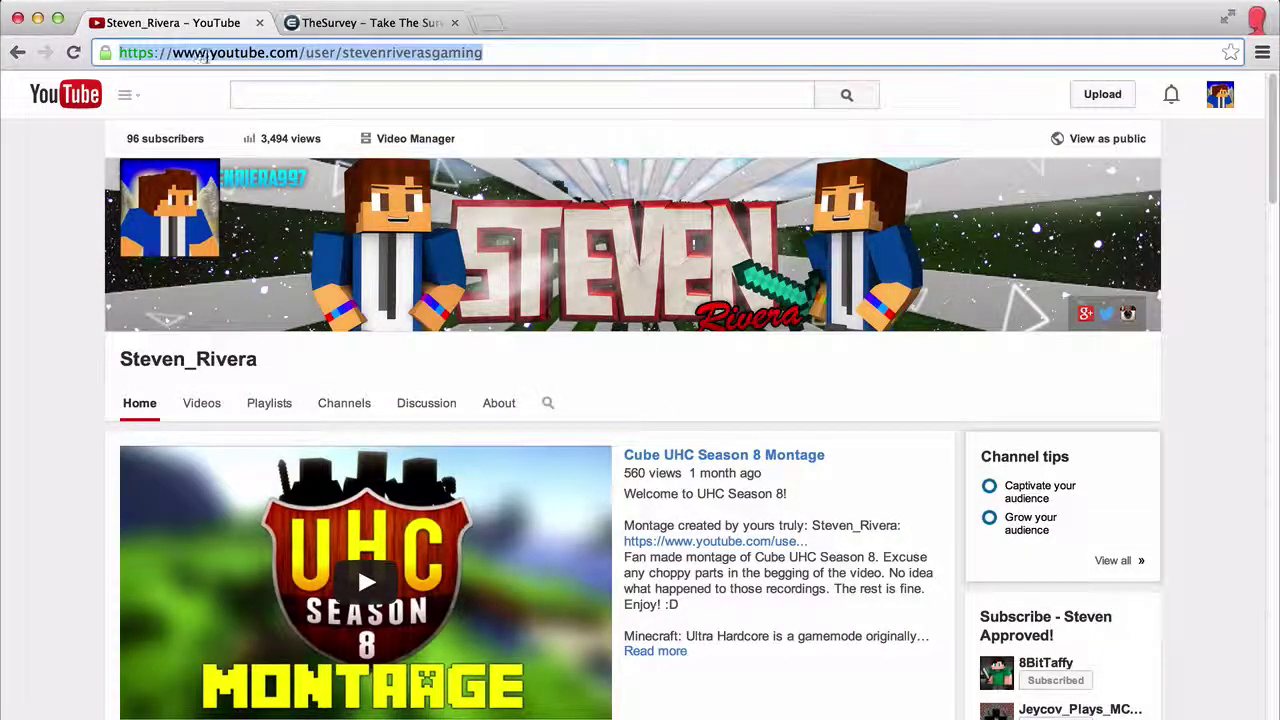
left_click_drag(490, 52, 172, 52)
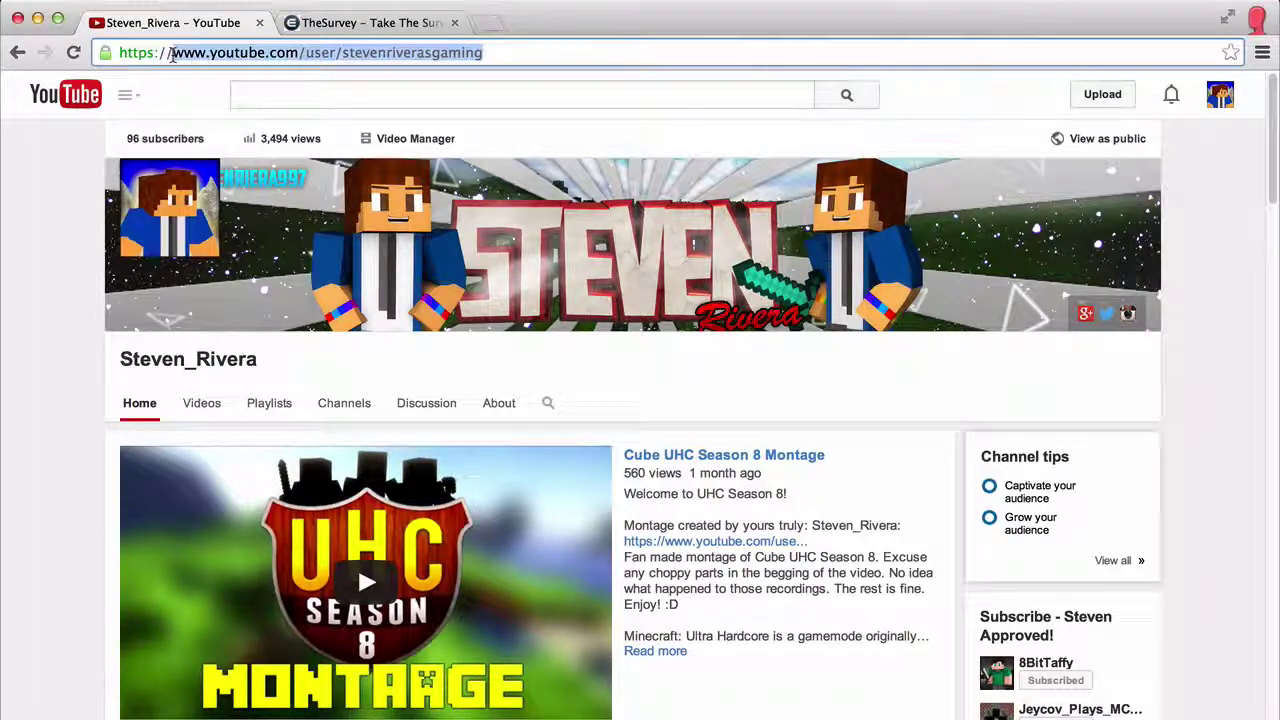
right_click(189, 60)
left_click(236, 81)
Step: Paste the channel address into the survey's YouTube URL answer, then return to YouTube
left_click(340, 22)
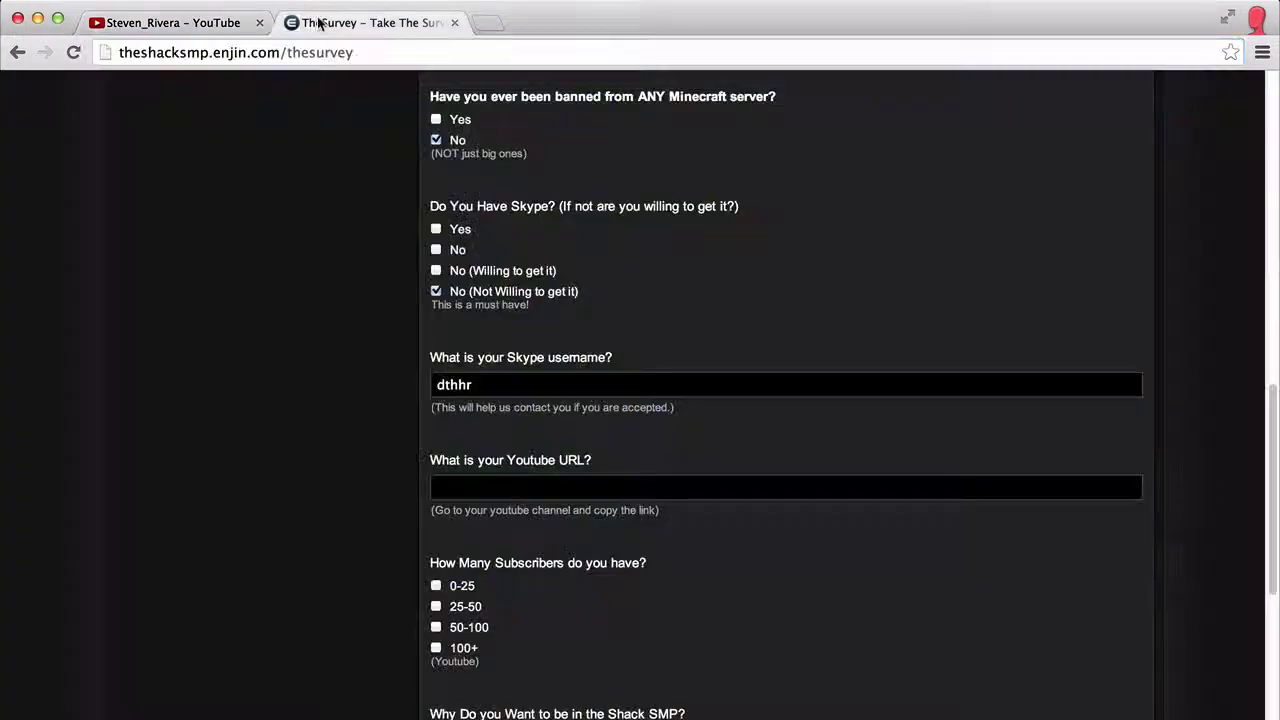
right_click(449, 487)
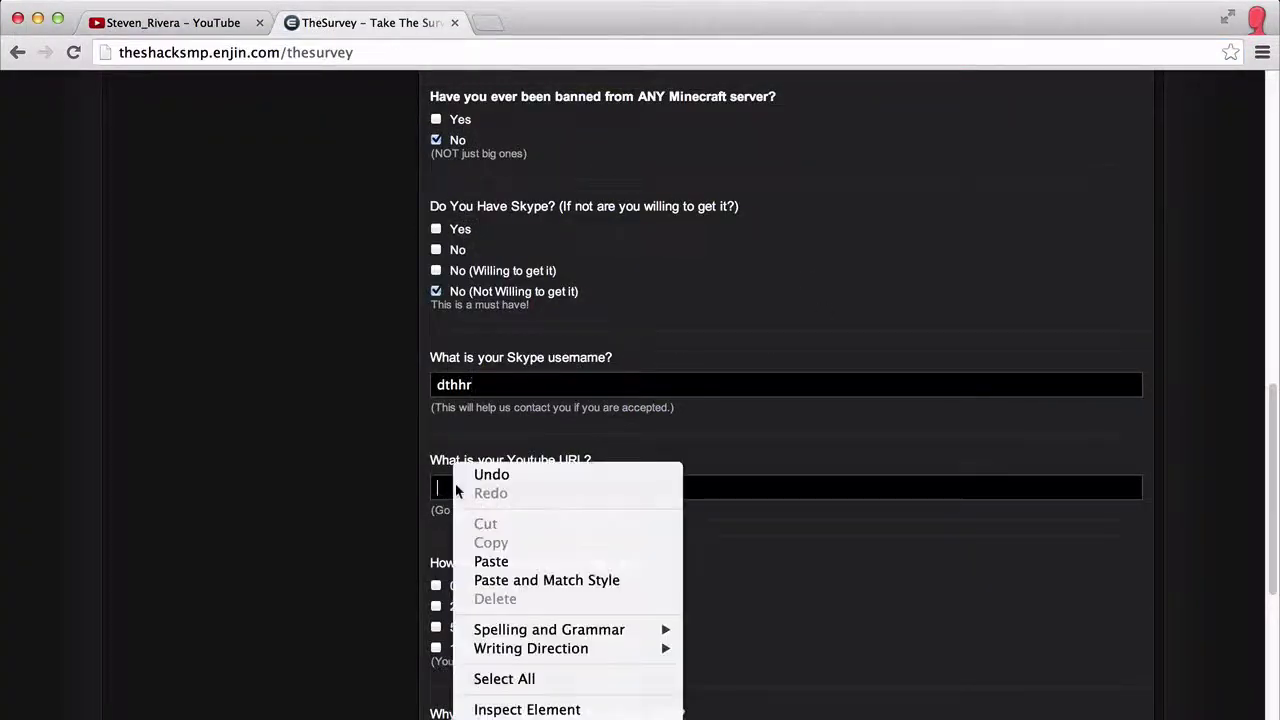
left_click(522, 560)
scroll(593, 459, "down", 3)
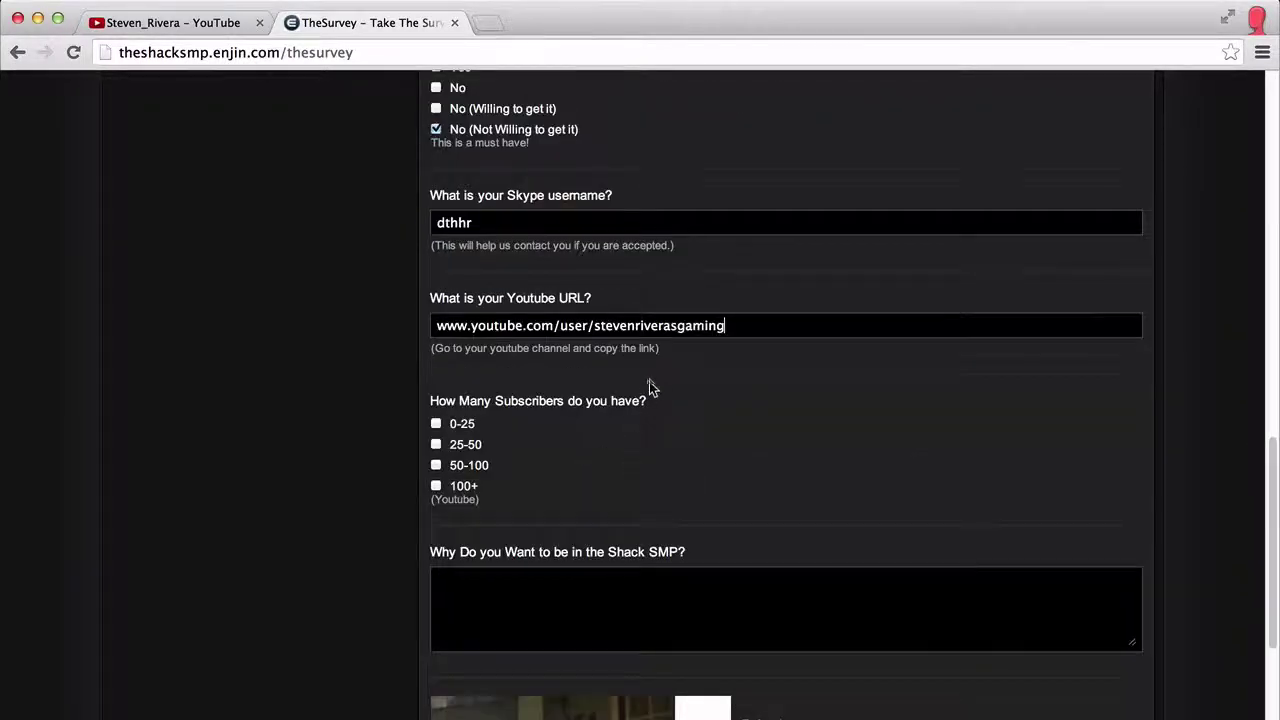
left_click(222, 24)
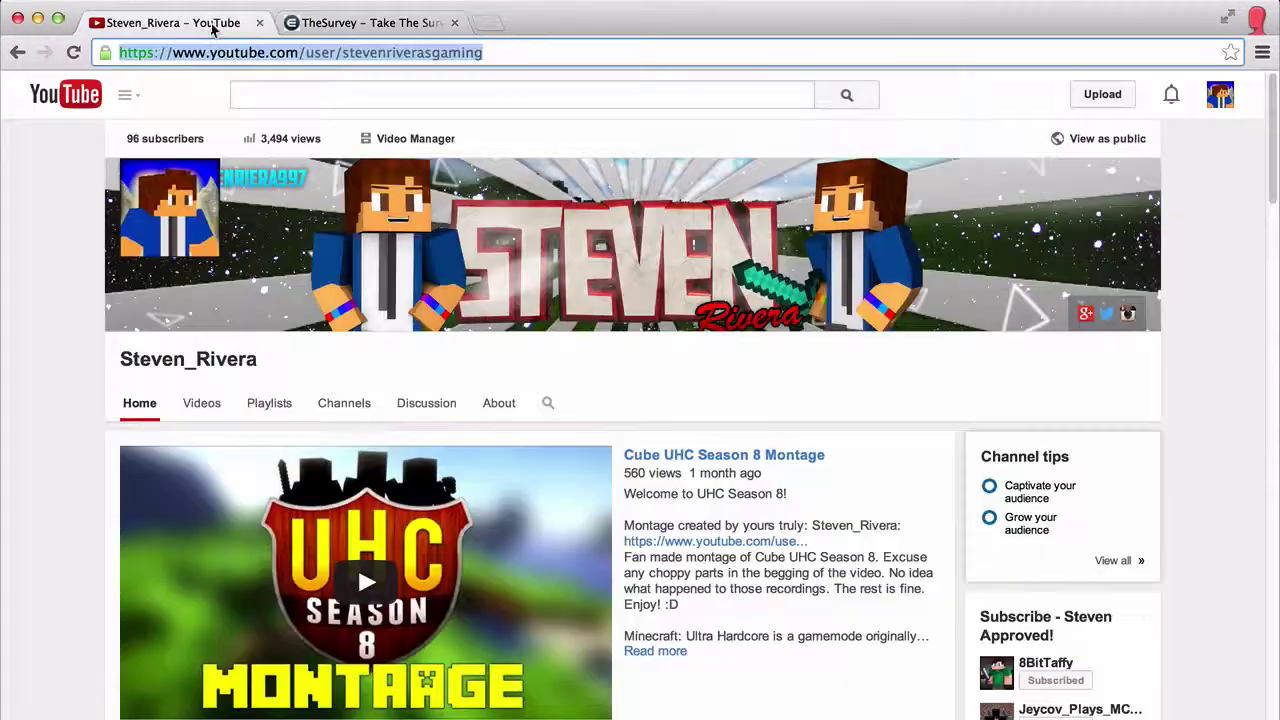